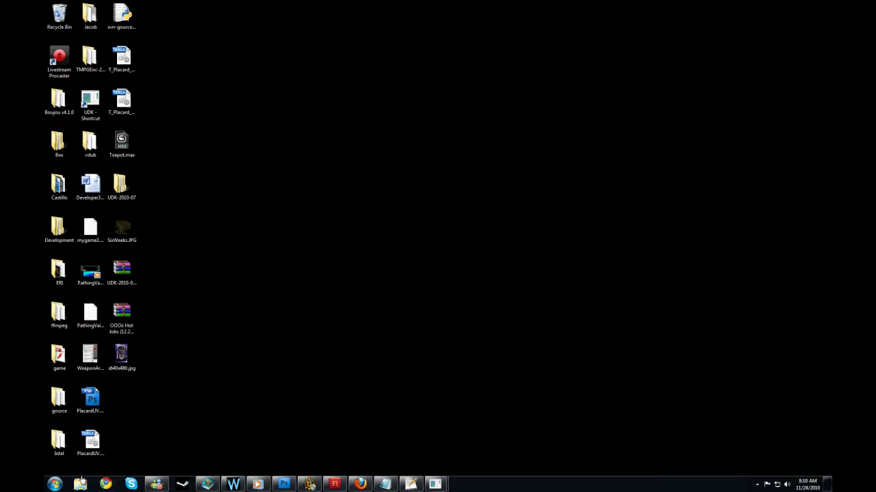
Bring the browser window with the dev diary blog into view and open the blog's home page.
{"action": "left_click_drag", "start_coordinate": [0, 2], "coordinate": [392, 2]}
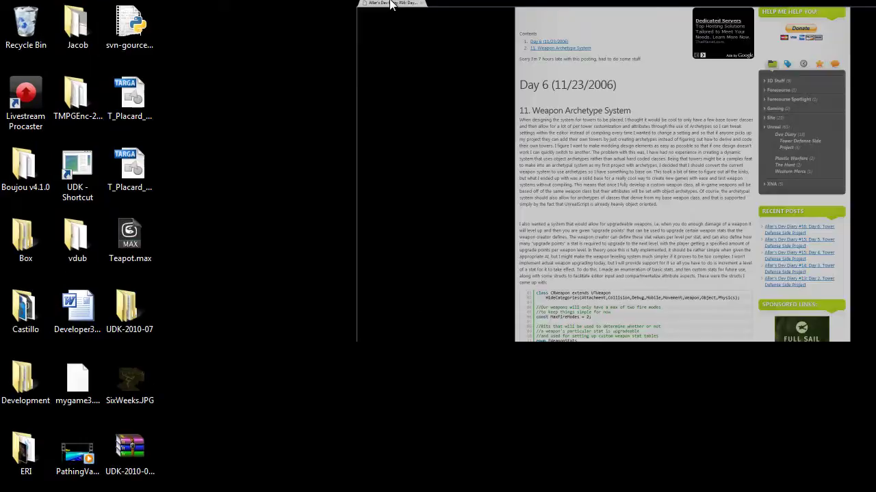
{"action": "scroll", "coordinate": [305, 292], "scroll_direction": "up", "scroll_amount": 3}
{"action": "left_click", "coordinate": [358, 161]}
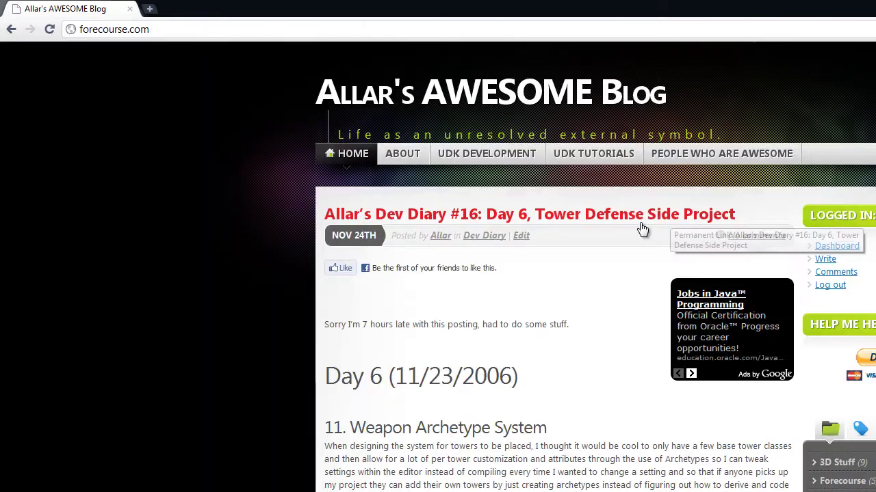
Look through the Tower Defense Side Project dev diary posts, from Day 6 back to Day 2, including the basic HUD design.
{"action": "scroll", "coordinate": [531, 234], "scroll_direction": "down", "scroll_amount": 15}
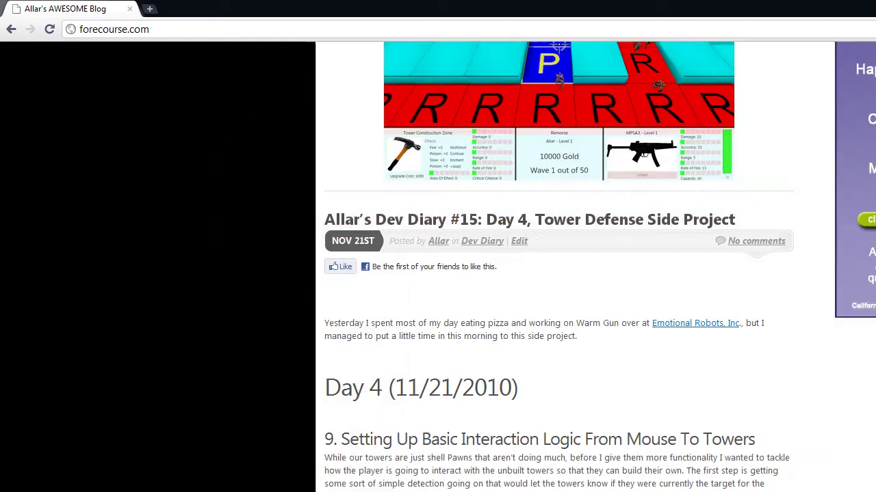
{"action": "scroll", "coordinate": [531, 233], "scroll_direction": "down", "scroll_amount": 10}
{"action": "scroll", "coordinate": [554, 266], "scroll_direction": "down", "scroll_amount": 10}
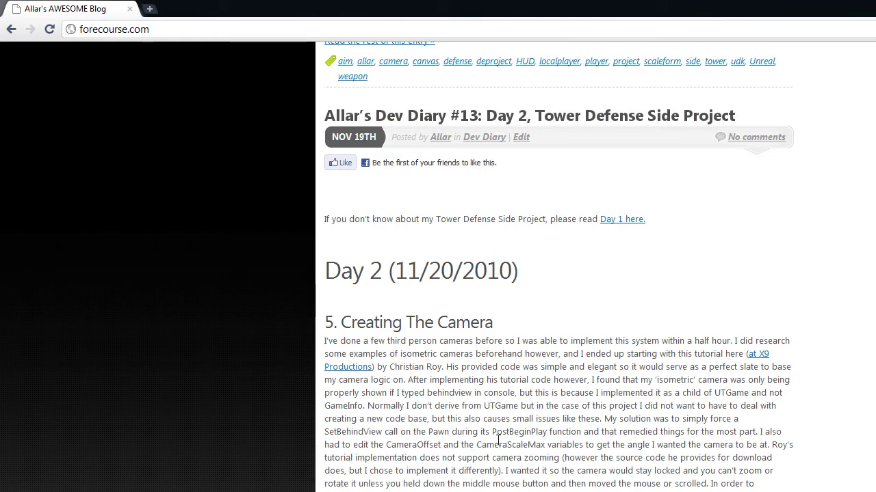
{"action": "scroll", "coordinate": [498, 439], "scroll_direction": "up", "scroll_amount": 4}
{"action": "scroll", "coordinate": [497, 439], "scroll_direction": "up", "scroll_amount": 6}
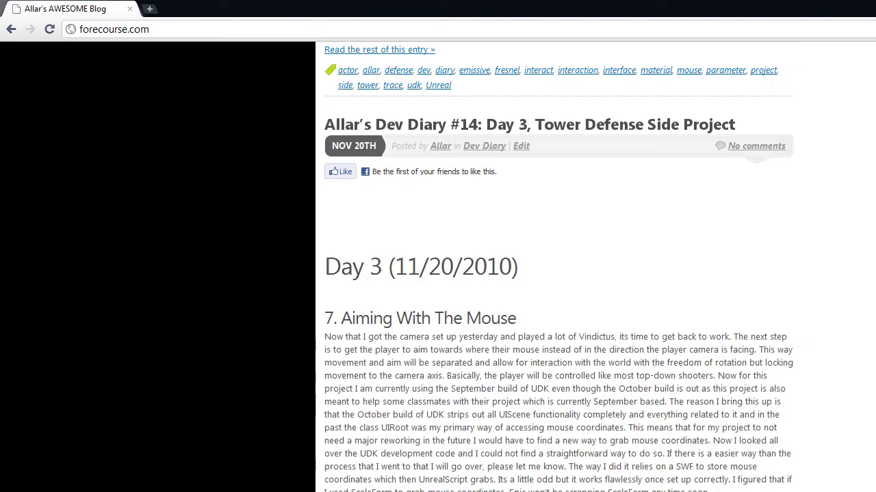
{"action": "scroll", "coordinate": [558, 266], "scroll_direction": "up", "scroll_amount": 6}
{"action": "scroll", "coordinate": [558, 267], "scroll_direction": "up", "scroll_amount": 4}
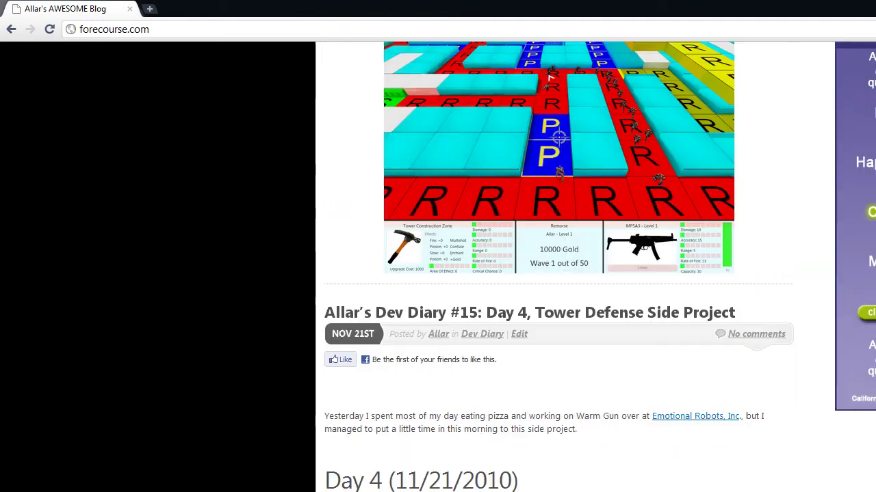
{"action": "scroll", "coordinate": [559, 267], "scroll_direction": "up", "scroll_amount": 1}
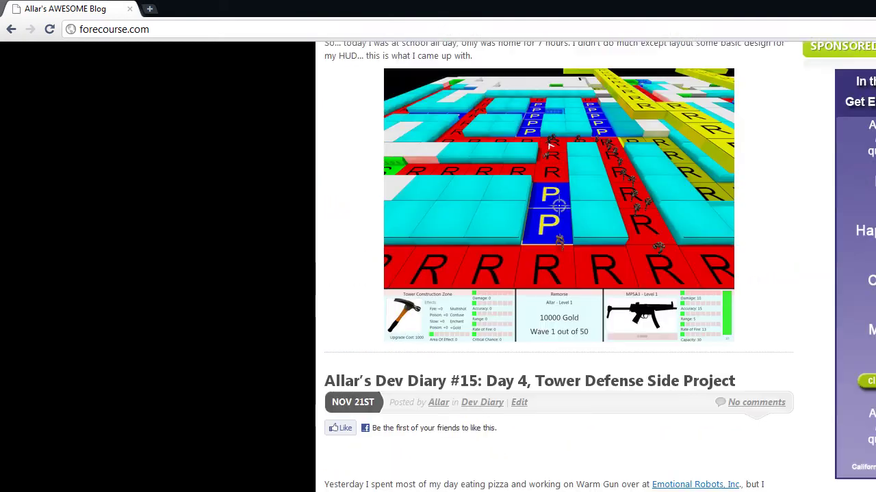
{"action": "scroll", "coordinate": [558, 267], "scroll_direction": "up", "scroll_amount": 1}
{"action": "scroll", "coordinate": [558, 267], "scroll_direction": "up", "scroll_amount": 2}
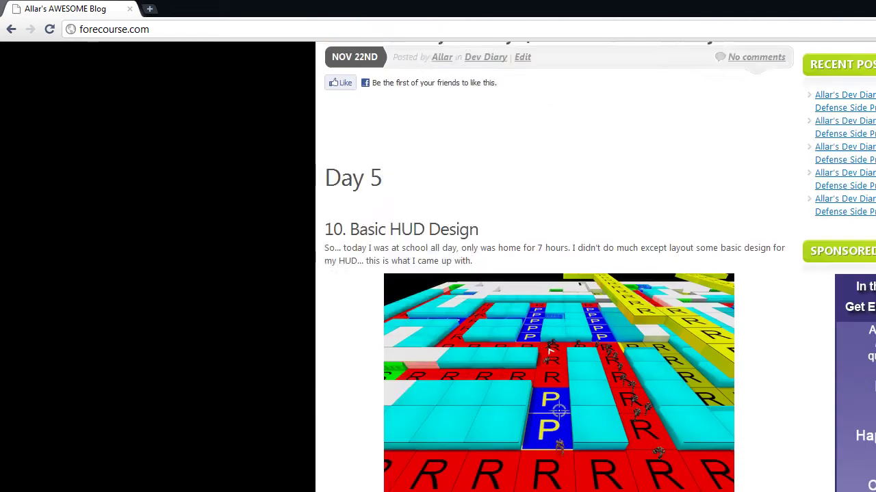
{"action": "scroll", "coordinate": [558, 267], "scroll_direction": "up", "scroll_amount": 2}
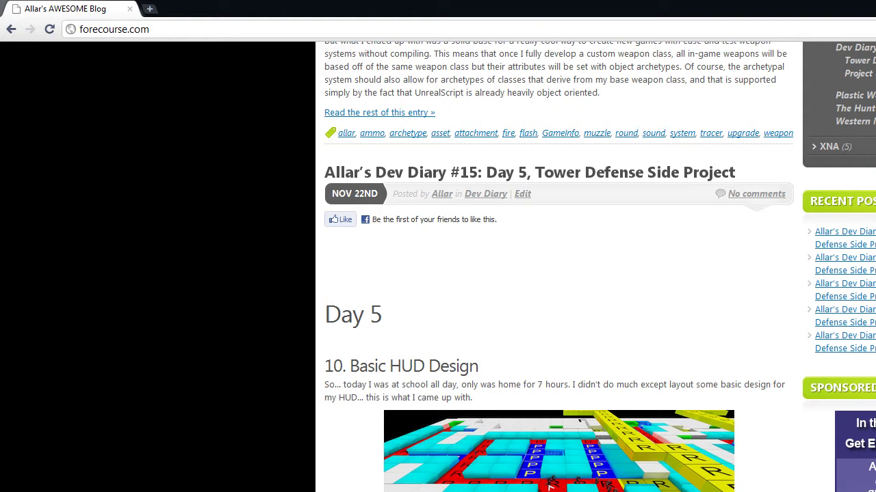
{"action": "scroll", "coordinate": [559, 273], "scroll_direction": "up", "scroll_amount": 3}
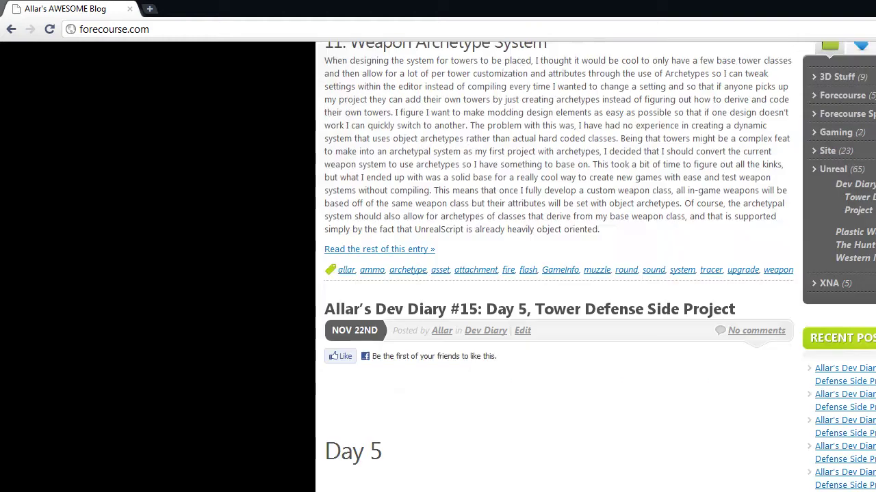
{"action": "scroll", "coordinate": [558, 274], "scroll_direction": "up", "scroll_amount": 6}
{"action": "scroll", "coordinate": [444, 461], "scroll_direction": "up", "scroll_amount": 3}
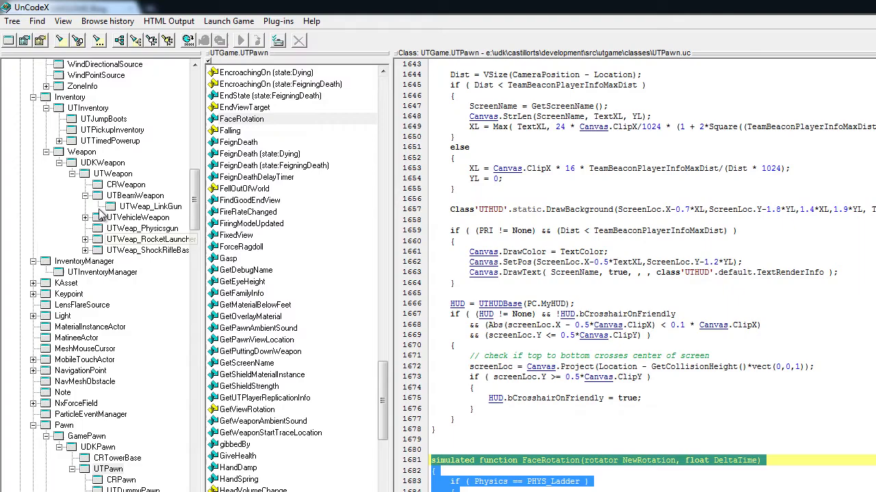
Open the CRWeapon class source in UnCodeX and review its weapon stat enumeration and WeaponStatInfo struct.
{"action": "left_click_drag", "start_coordinate": [196, 202], "coordinate": [194, 182]}
{"action": "left_click", "coordinate": [118, 316]}
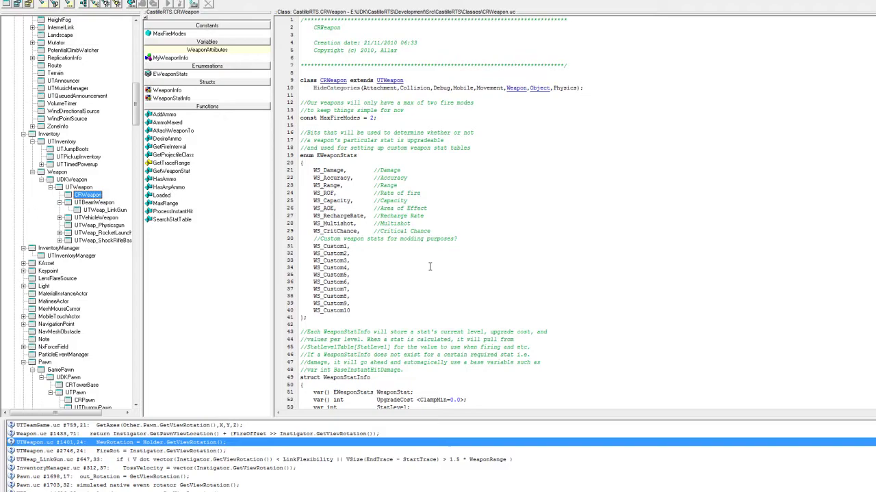
{"action": "scroll", "coordinate": [429, 266], "scroll_direction": "down", "scroll_amount": 2}
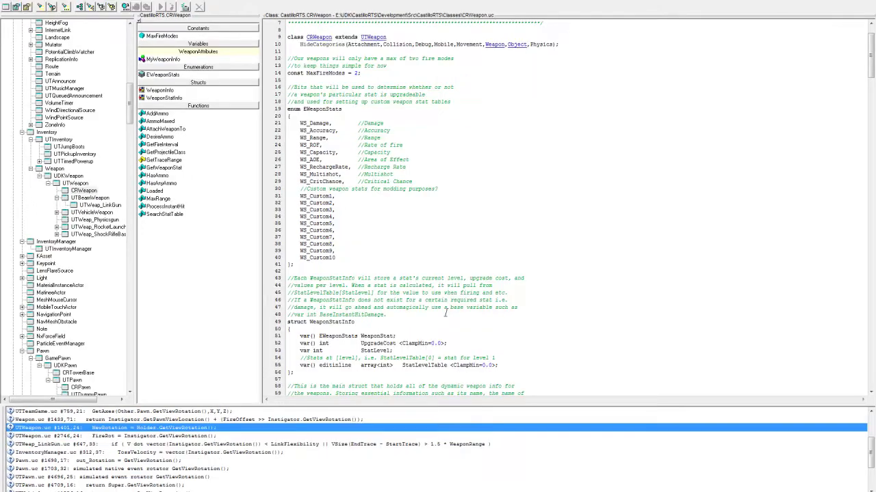
Switch to the UDK editor, include non-placeable classes in the actor class tree, and expand Inventory down through the Weapon branch.
{"action": "mouse_move", "coordinate": [436, 491]}
{"action": "left_click", "coordinate": [486, 465]}
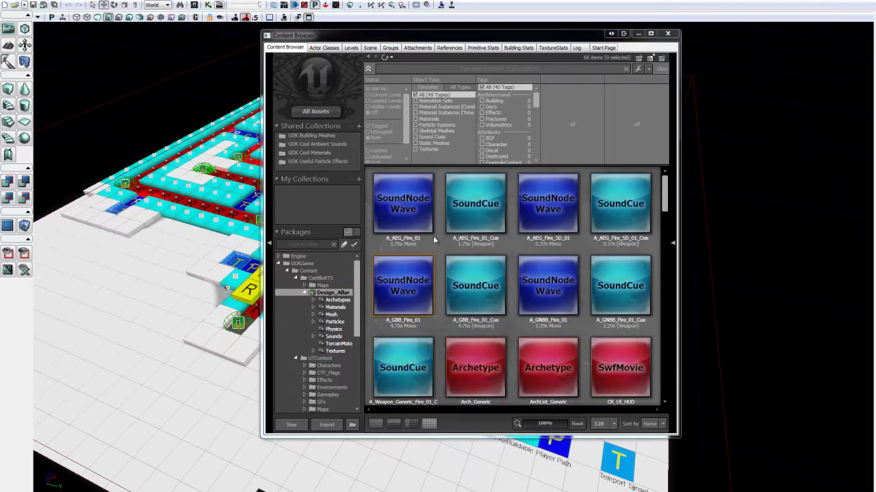
{"action": "left_click", "coordinate": [325, 48]}
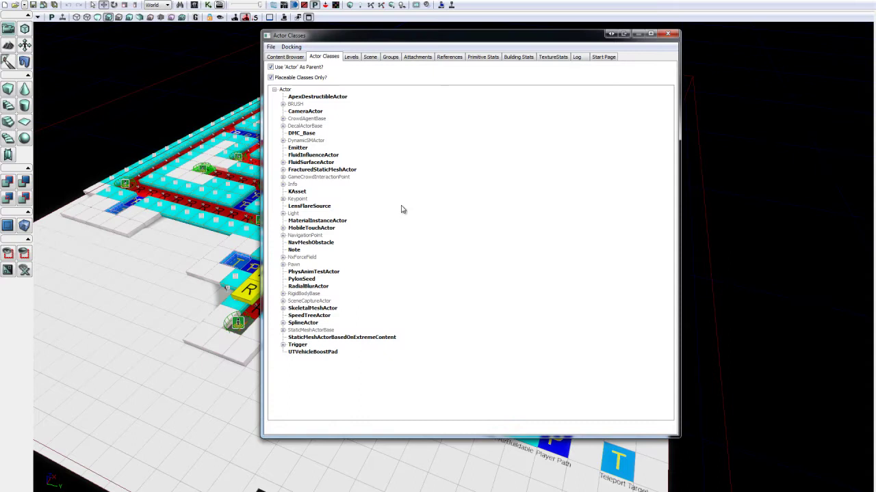
{"action": "left_click", "coordinate": [271, 78]}
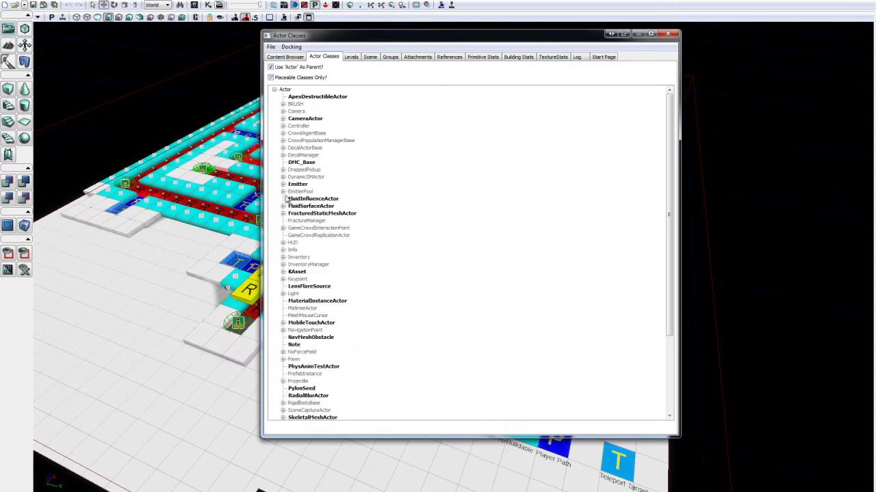
{"action": "left_click", "coordinate": [282, 258]}
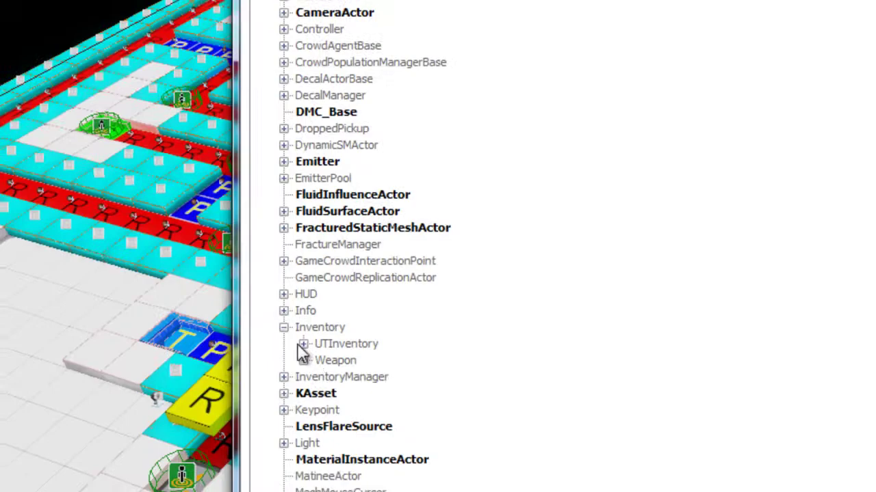
{"action": "left_click", "coordinate": [303, 360]}
{"action": "left_click", "coordinate": [343, 398]}
{"action": "right_click", "coordinate": [386, 416]}
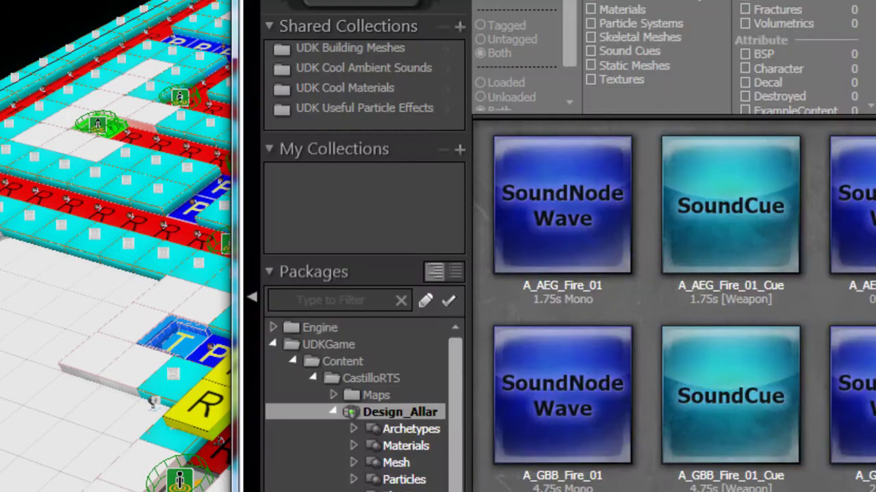
Open the properties of the CRWeap_MP5A3 archetype in the Design_Allar package and collapse the UTWeapon category.
{"action": "scroll", "coordinate": [674, 304], "scroll_direction": "down", "scroll_amount": 5}
{"action": "double_click", "coordinate": [558, 430]}
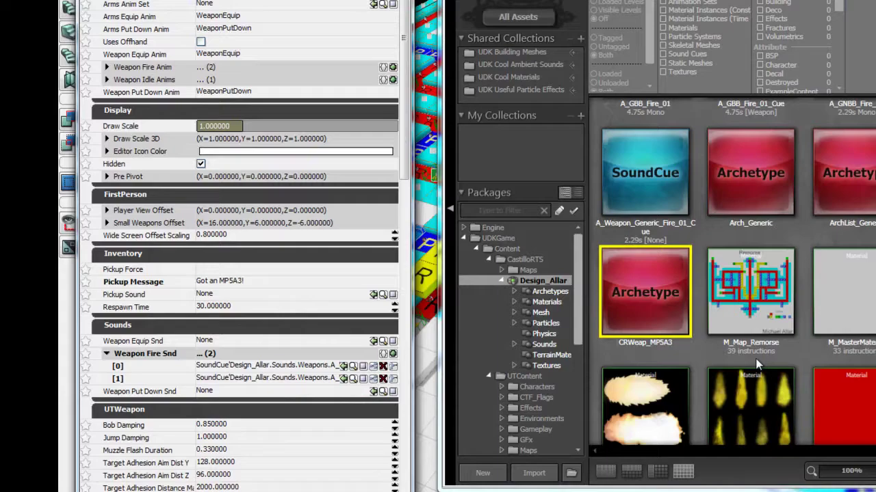
{"action": "scroll", "coordinate": [239, 273], "scroll_direction": "down", "scroll_amount": 2}
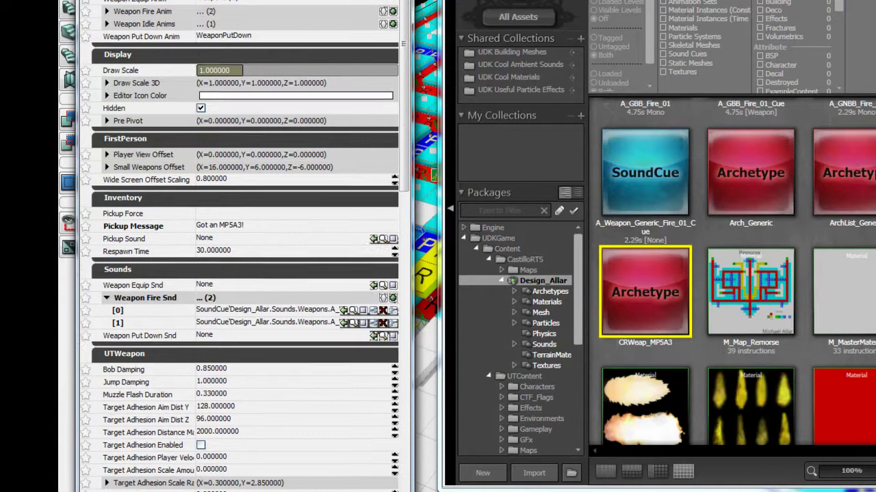
{"action": "scroll", "coordinate": [240, 273], "scroll_direction": "down", "scroll_amount": 5}
{"action": "scroll", "coordinate": [240, 273], "scroll_direction": "down", "scroll_amount": 4}
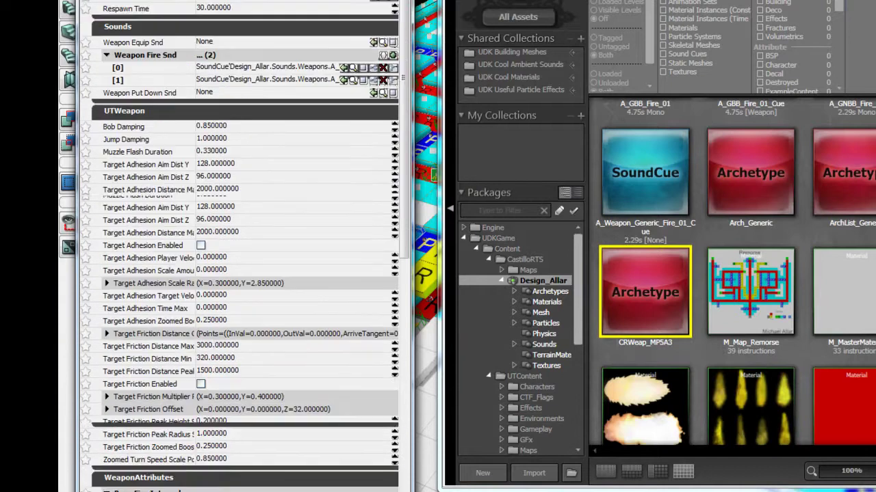
{"action": "scroll", "coordinate": [239, 273], "scroll_direction": "down", "scroll_amount": 4}
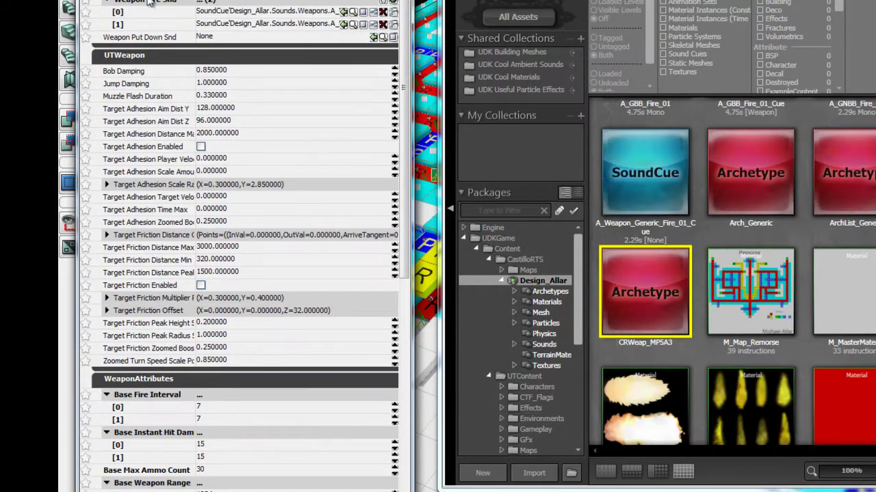
{"action": "left_click", "coordinate": [147, 59]}
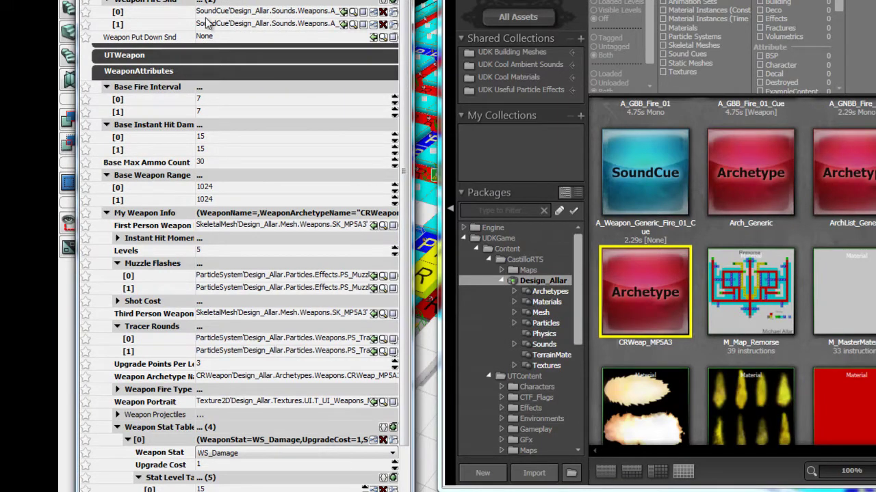
Widen the archetype's properties window and collapse the fire interval, instant hit damage, weapon range and My Weapon Info groups under WeaponAttributes.
{"action": "scroll", "coordinate": [403, 60], "scroll_direction": "down", "scroll_amount": 3}
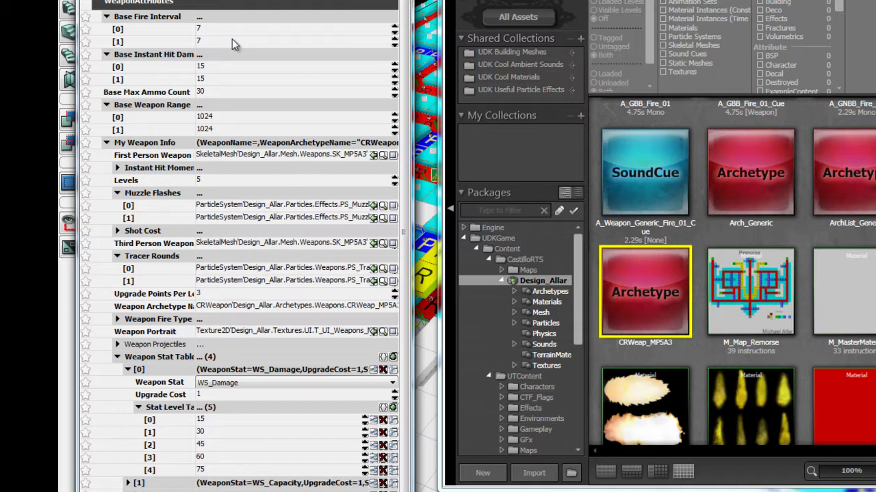
{"action": "left_click_drag", "start_coordinate": [409, 133], "coordinate": [435, 133]}
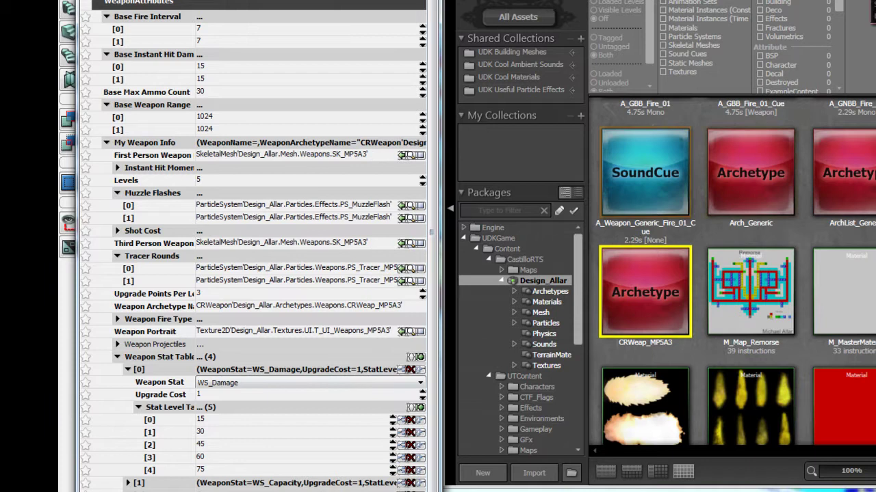
{"action": "left_click", "coordinate": [106, 16]}
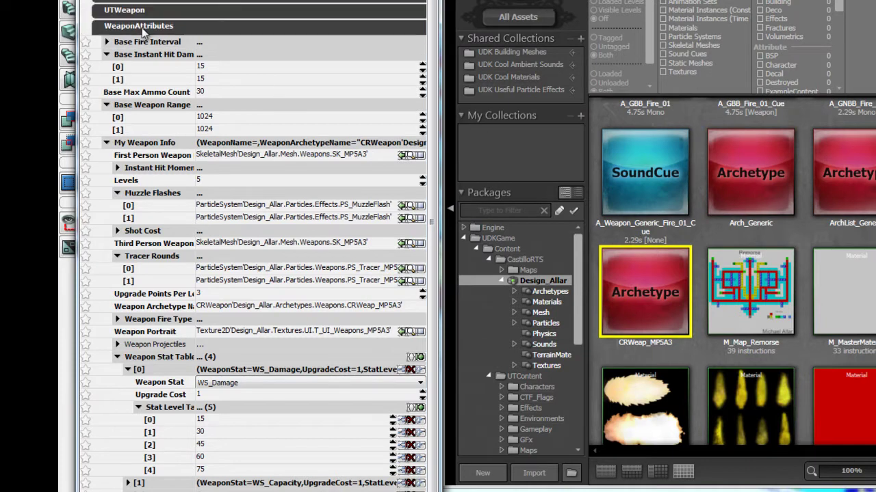
{"action": "left_click", "coordinate": [106, 54]}
{"action": "left_click", "coordinate": [153, 105]}
{"action": "left_click", "coordinate": [158, 143]}
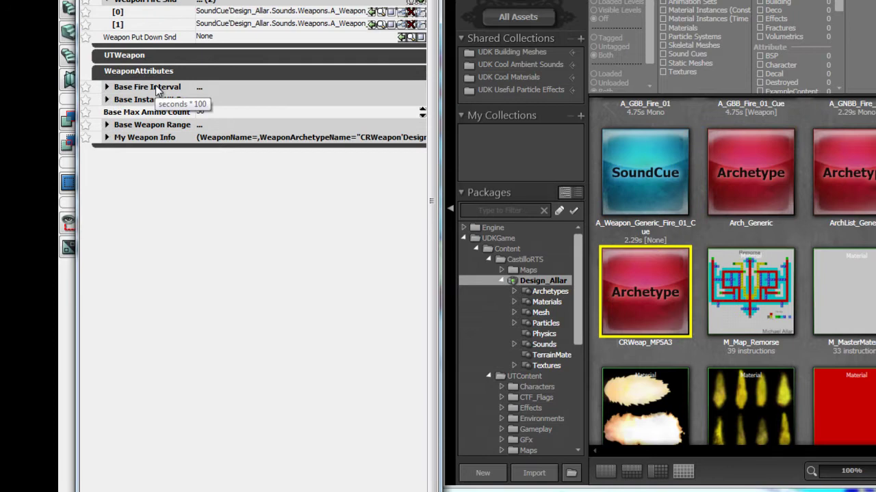
Examine the archetype's base fire interval, instant hit damage, max ammo count and weapon range values.
{"action": "double_click", "coordinate": [176, 88]}
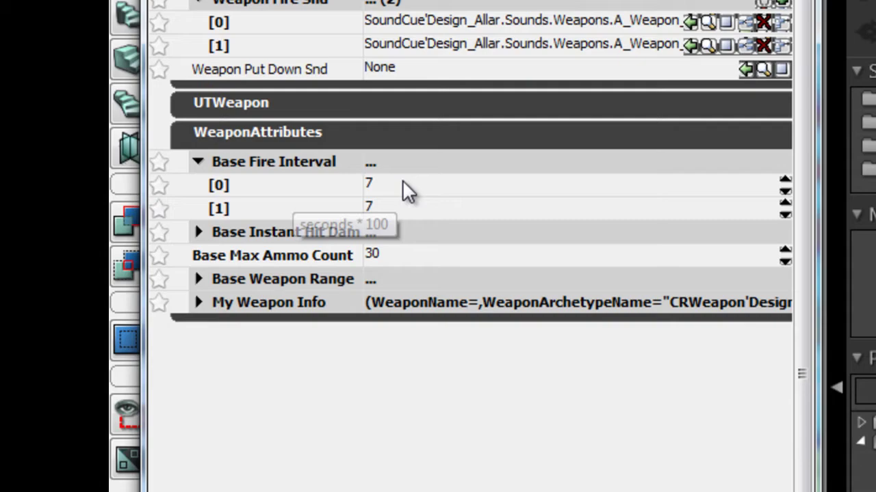
{"action": "left_click", "coordinate": [389, 189]}
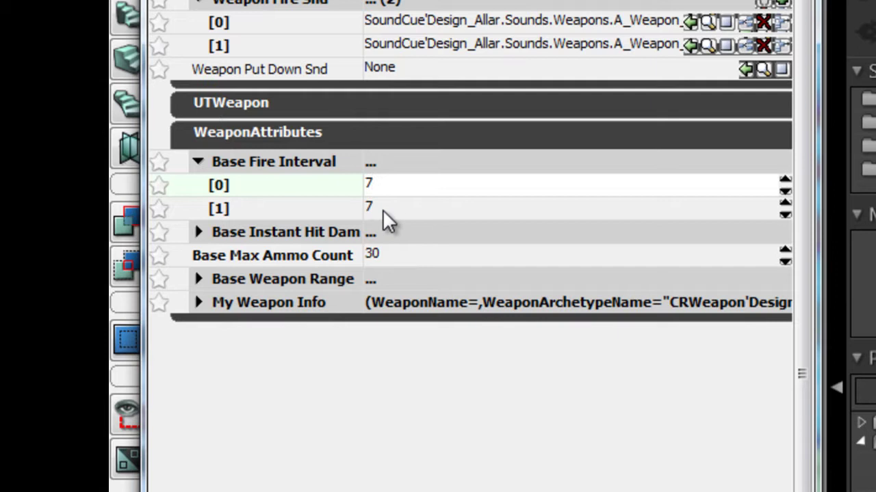
{"action": "left_click", "coordinate": [403, 231]}
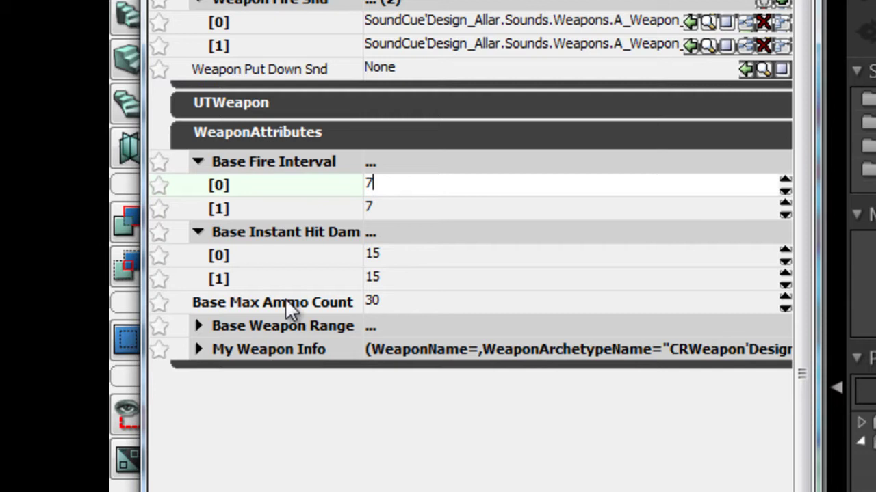
{"action": "left_click", "coordinate": [371, 305]}
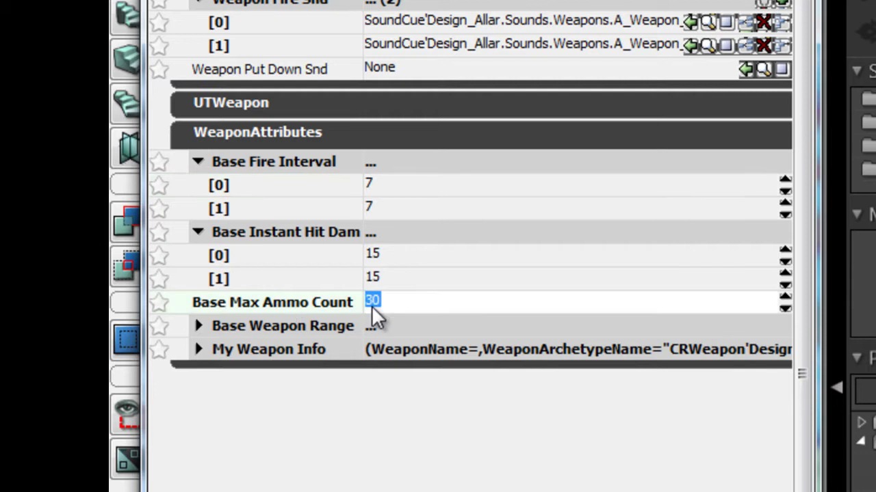
{"action": "double_click", "coordinate": [319, 329]}
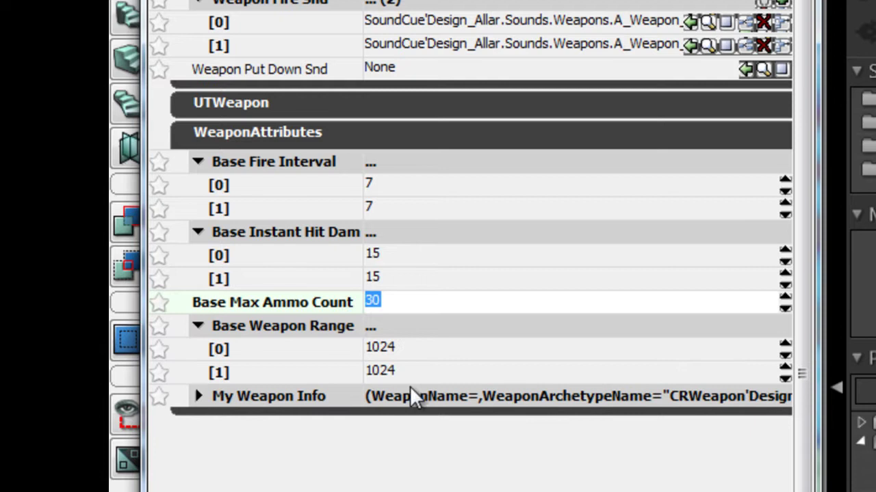
Examine the first-person weapon mesh under My Weapon Info and expand the instant hit momentum values.
{"action": "key", "text": "Return"}
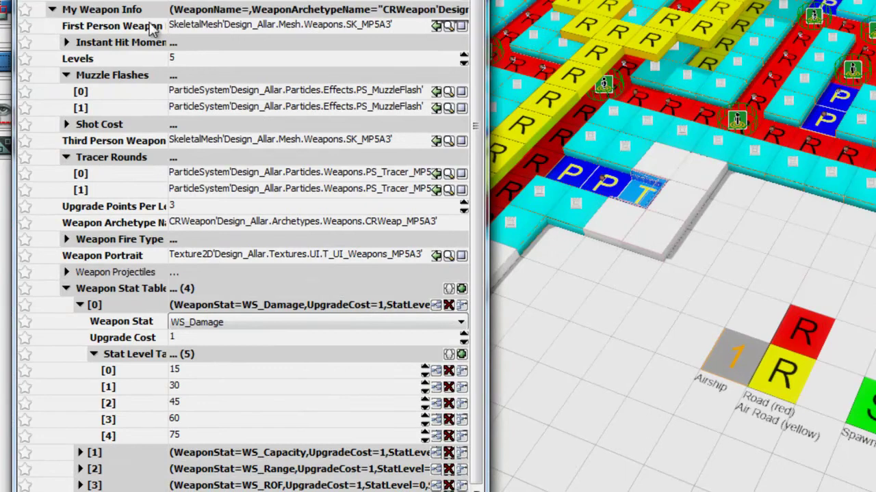
{"action": "left_click", "coordinate": [389, 22]}
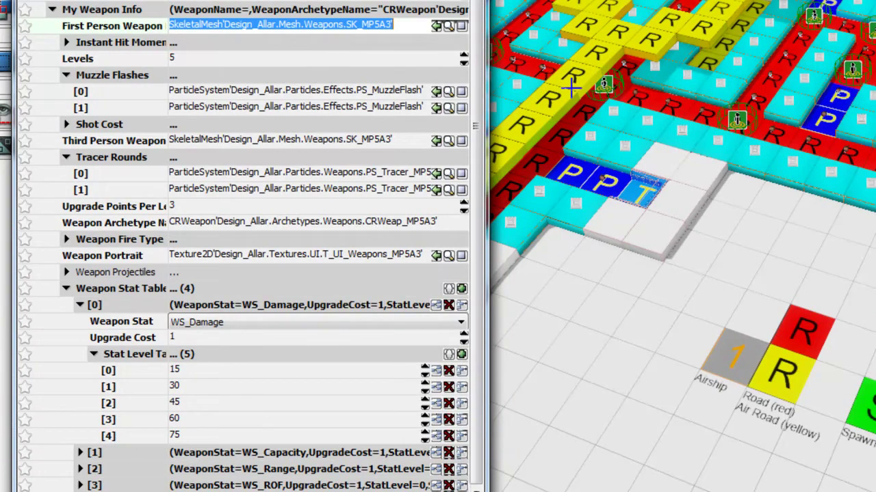
{"action": "double_click", "coordinate": [112, 41]}
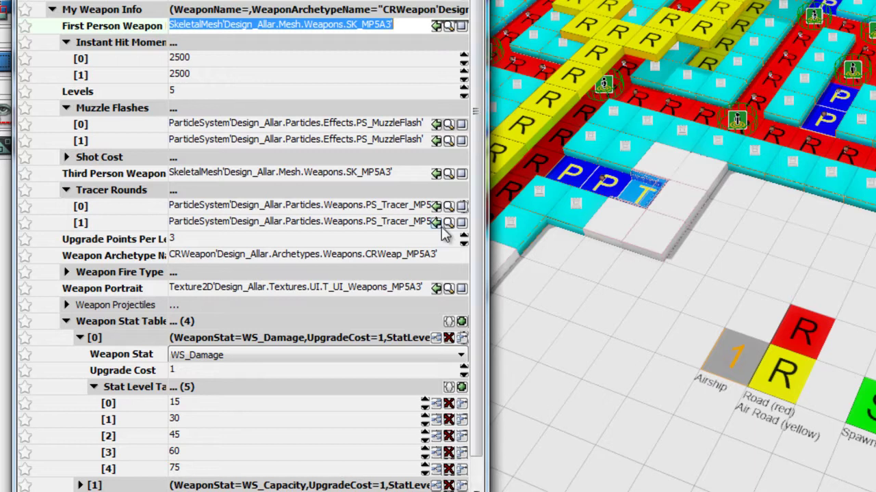
Collapse the instant hit momentum values and examine the weapon's Levels and Upgrade Points Per Level properties.
{"action": "double_click", "coordinate": [144, 44]}
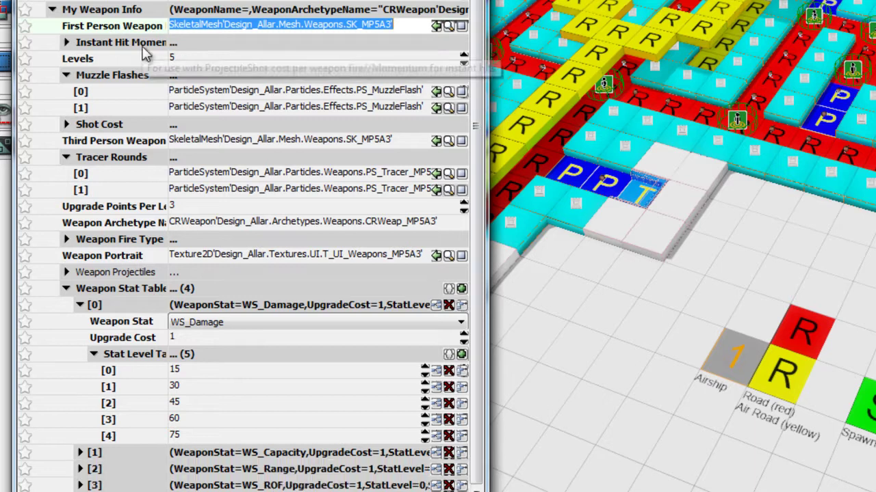
{"action": "left_click", "coordinate": [194, 60]}
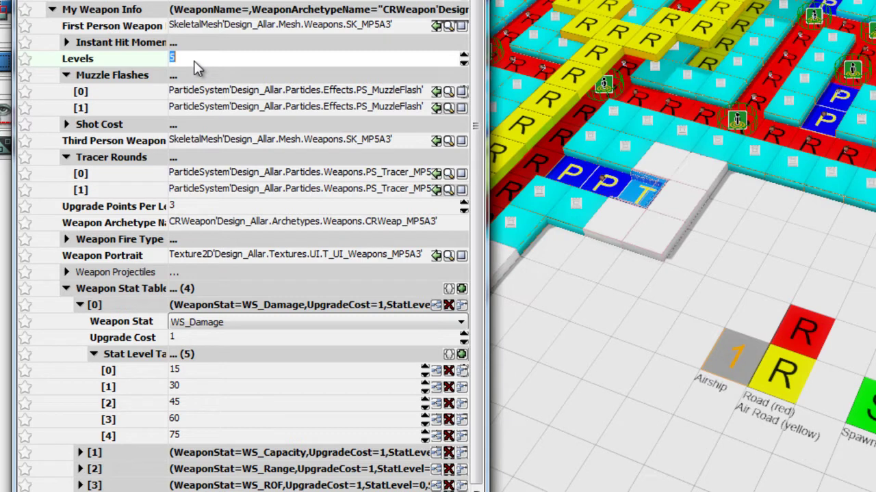
{"action": "left_click", "coordinate": [141, 207]}
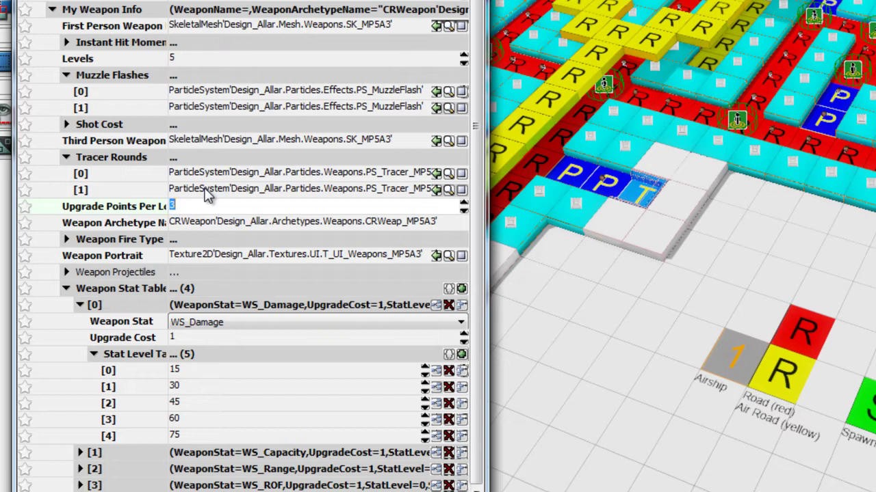
Examine the muzzle flash particle systems and the Shot Cost values, leaving the Shot Cost group collapsed.
{"action": "left_click", "coordinate": [209, 93]}
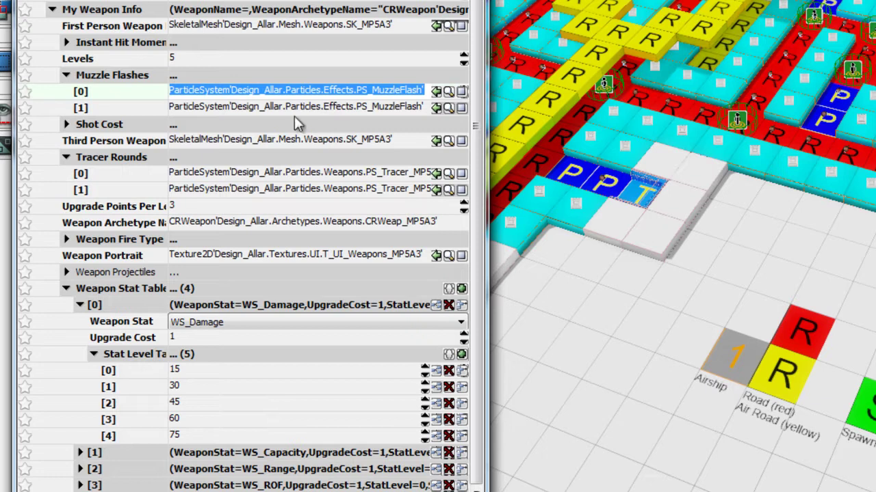
{"action": "double_click", "coordinate": [84, 125]}
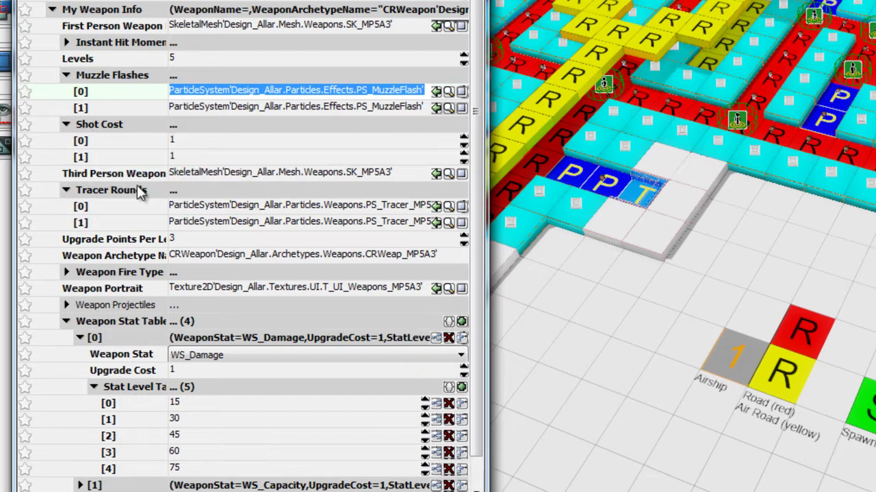
{"action": "double_click", "coordinate": [126, 131]}
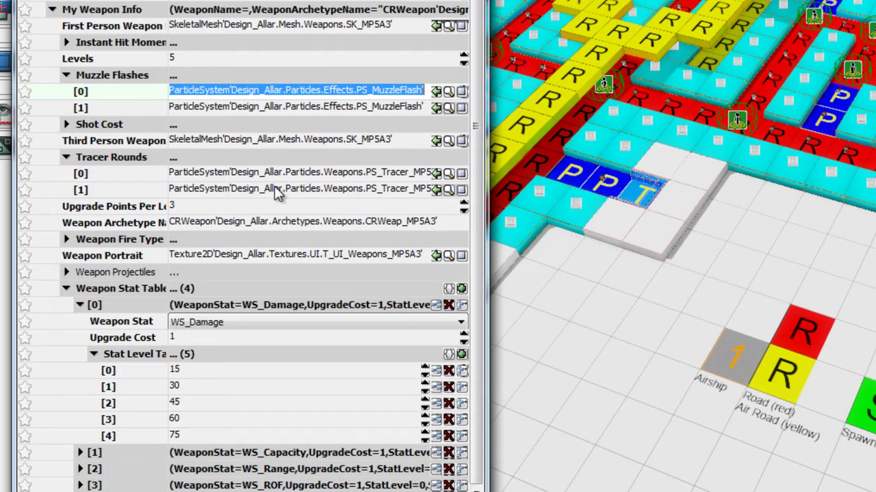
Examine the third-person weapon mesh, both tracer round particle systems and the upgrade points per level.
{"action": "left_click", "coordinate": [314, 143]}
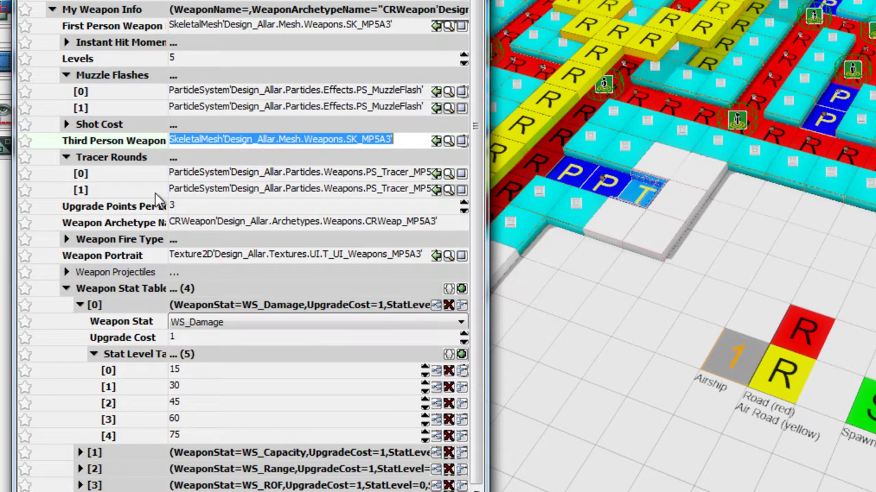
{"action": "left_click", "coordinate": [234, 190]}
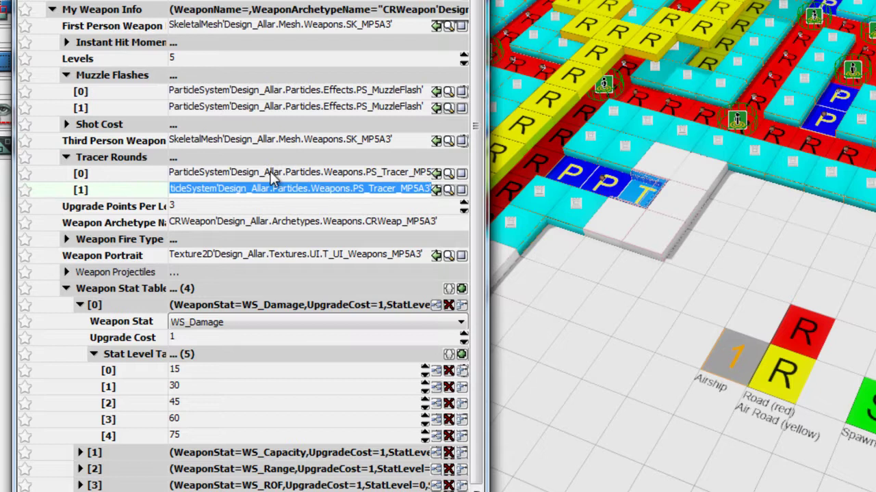
{"action": "left_click", "coordinate": [273, 175]}
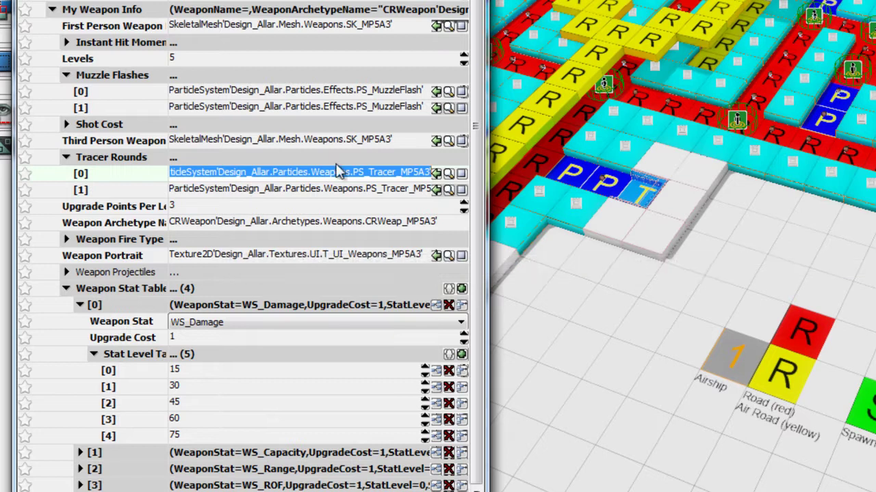
{"action": "left_click", "coordinate": [244, 210]}
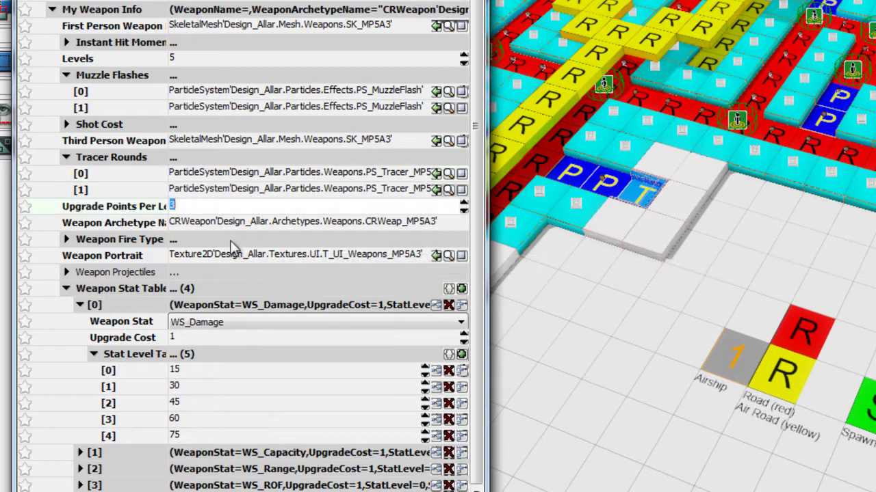
Bring the Content Browser next to the properties window and examine the Weapon Archetype Name reference.
{"action": "key", "text": "Down"}
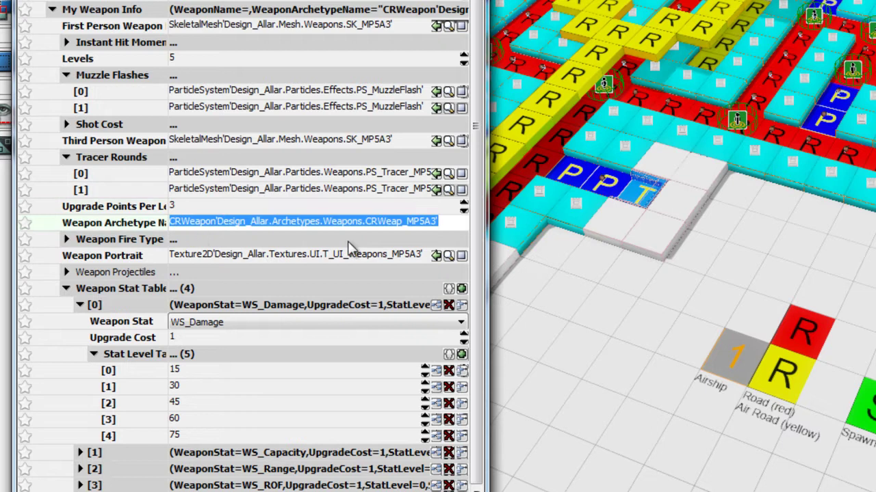
{"action": "key", "text": "alt+Tab"}
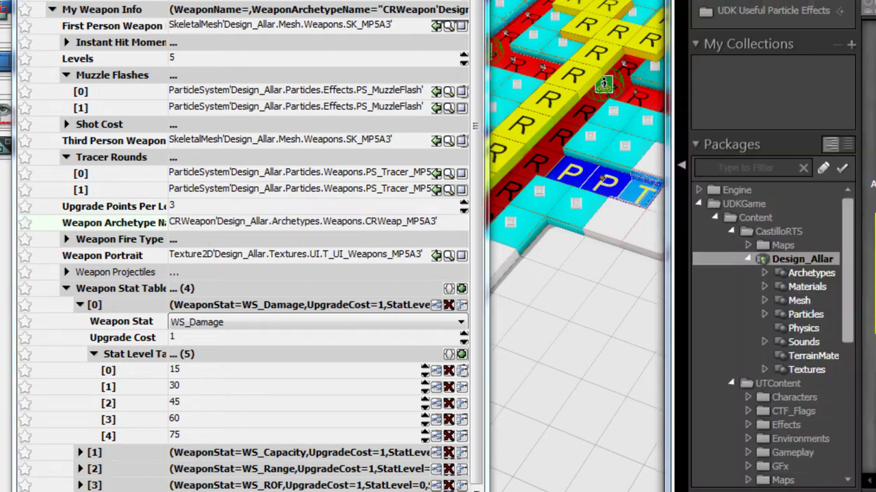
{"action": "left_click_drag", "start_coordinate": [808, 6], "coordinate": [771, 0]}
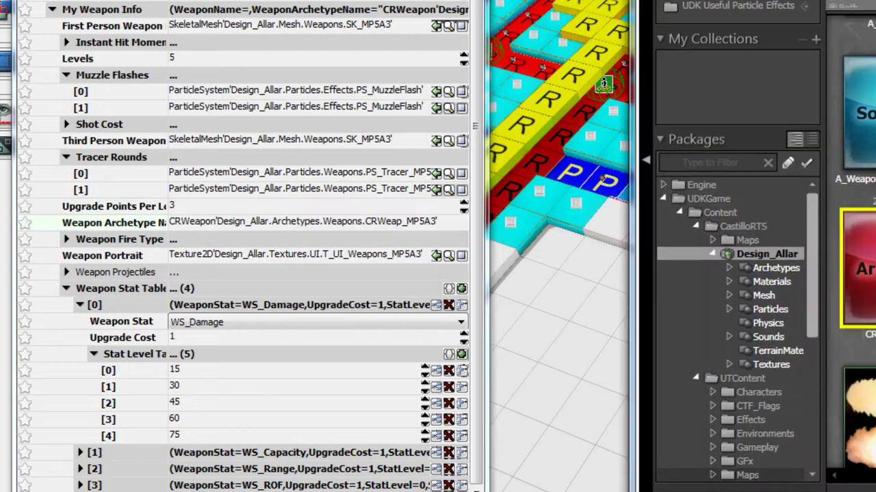
{"action": "left_click", "coordinate": [445, 231]}
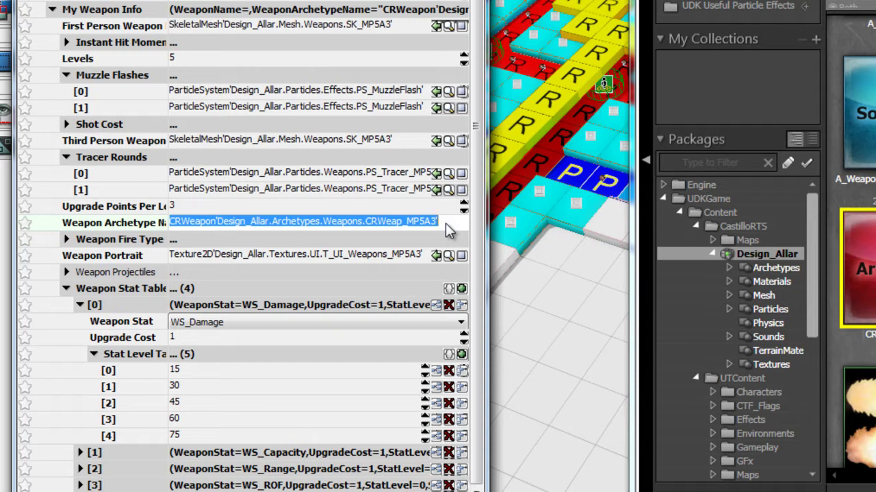
Expand Weapon Fire Type, review the first fire mode's options while keeping EWFT_InstantHit, and examine the weapon portrait texture.
{"action": "double_click", "coordinate": [109, 238]}
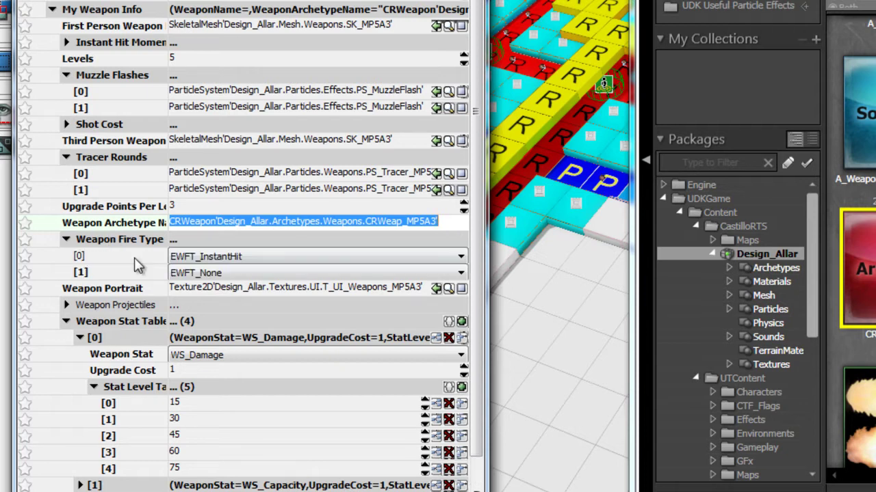
{"action": "left_click", "coordinate": [239, 264]}
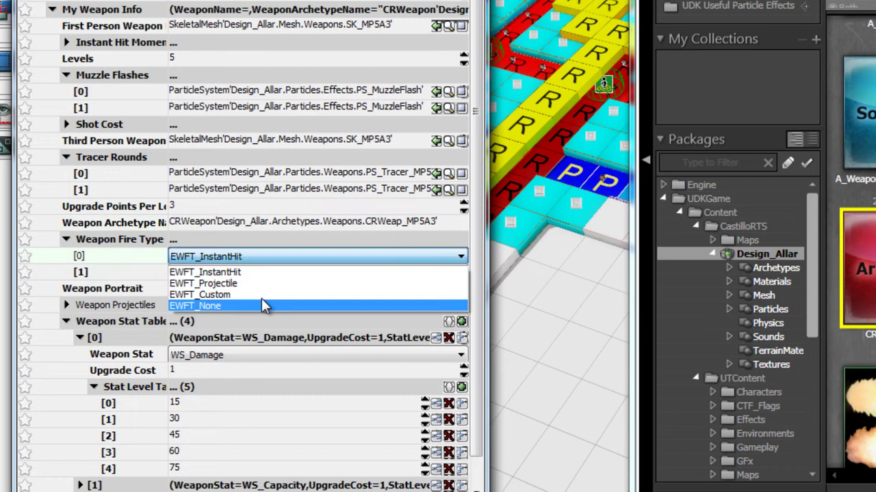
{"action": "left_click", "coordinate": [238, 273]}
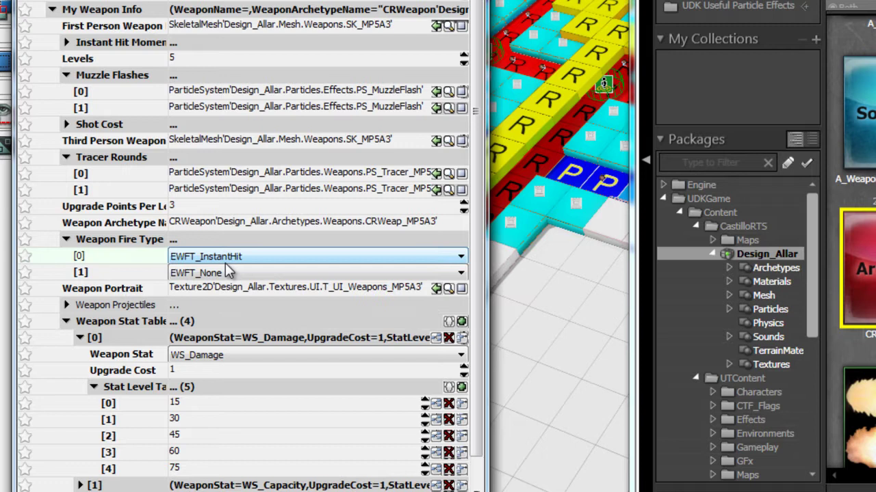
{"action": "left_click", "coordinate": [182, 271]}
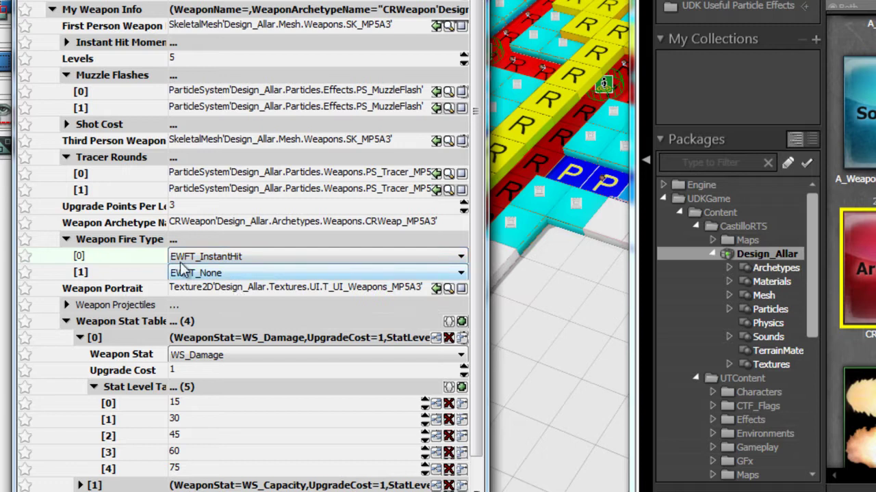
{"action": "left_click", "coordinate": [284, 286]}
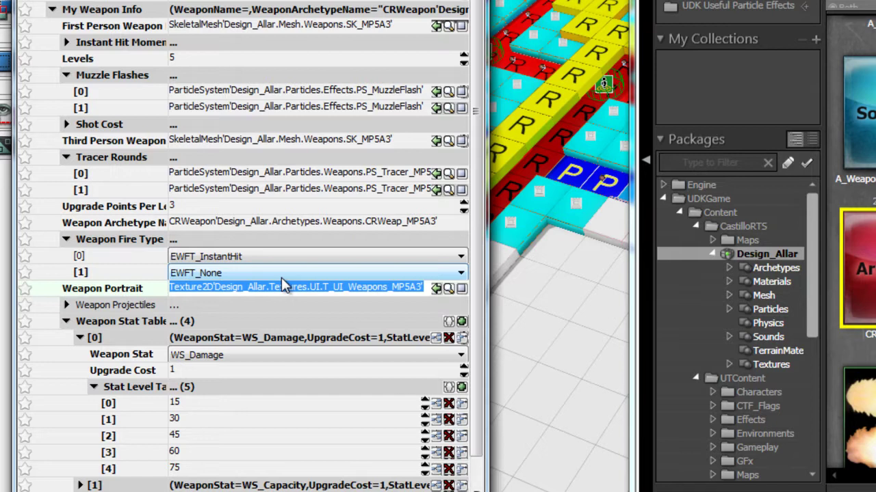
Expand Weapon Projectiles, review the projectile classes available for the first entry without choosing one, and collapse the group.
{"action": "double_click", "coordinate": [117, 307]}
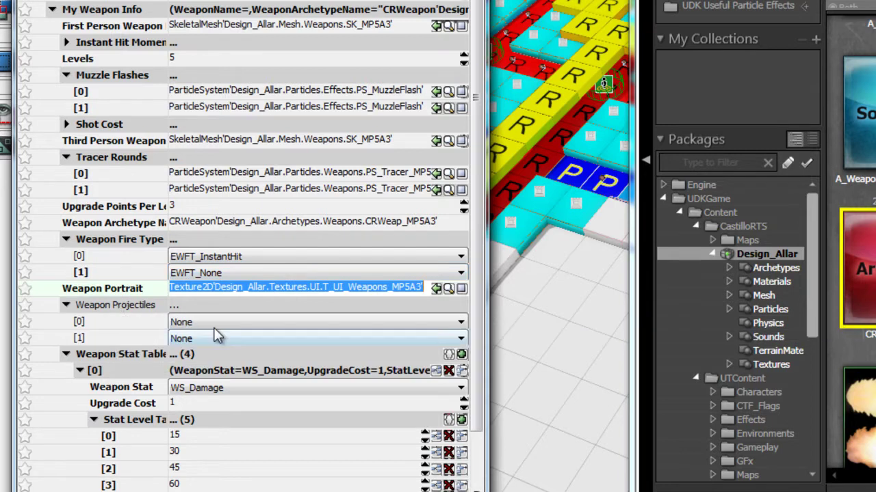
{"action": "left_click", "coordinate": [226, 322]}
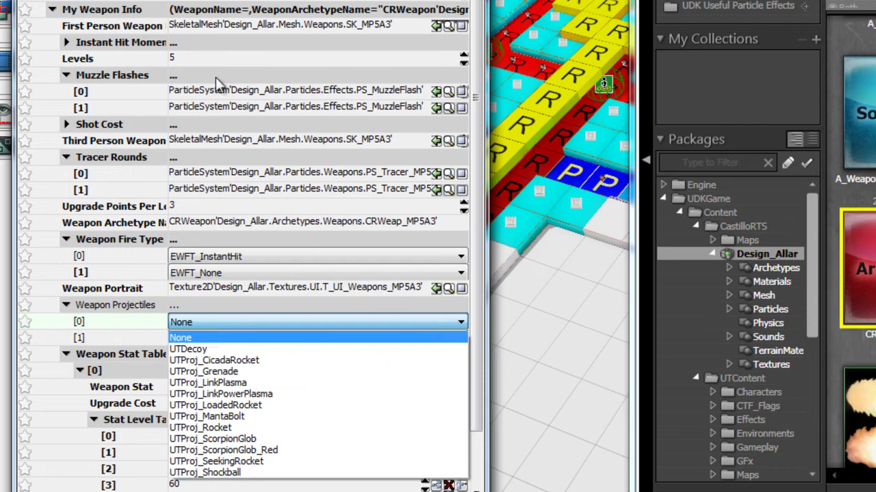
{"action": "left_click", "coordinate": [203, 325]}
{"action": "left_click", "coordinate": [203, 327]}
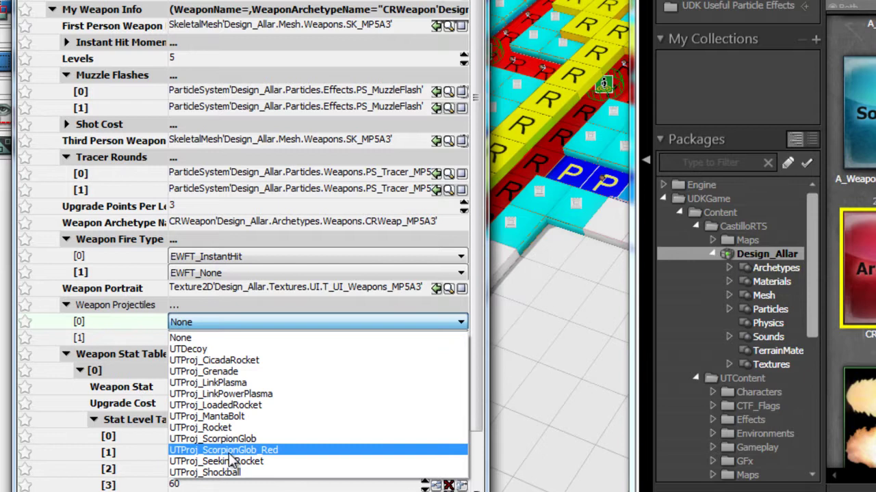
{"action": "left_click", "coordinate": [220, 315]}
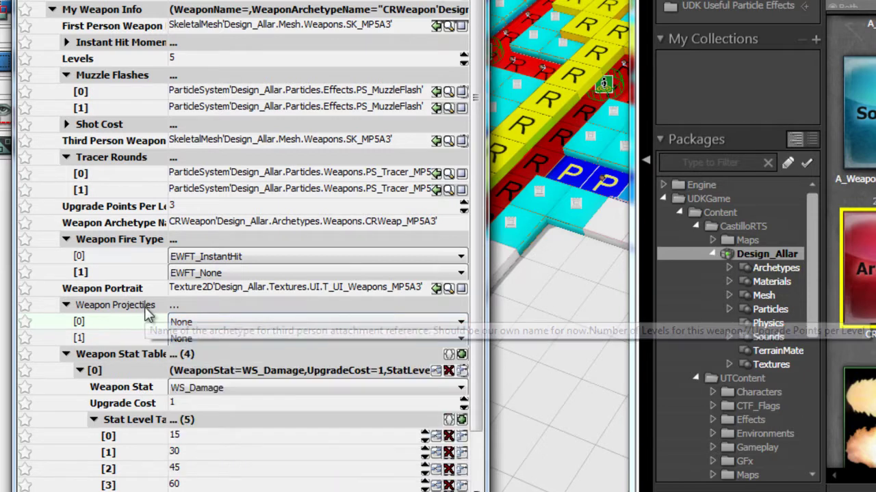
{"action": "left_click", "coordinate": [145, 307]}
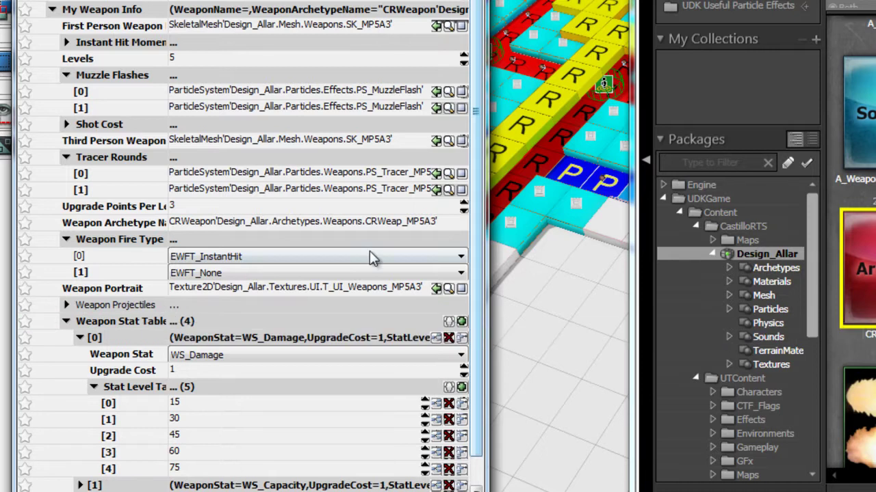
Expand the capacity, range and ROF entries of the Weapon Stat Table.
{"action": "scroll", "coordinate": [209, 327], "scroll_direction": "down", "scroll_amount": 1}
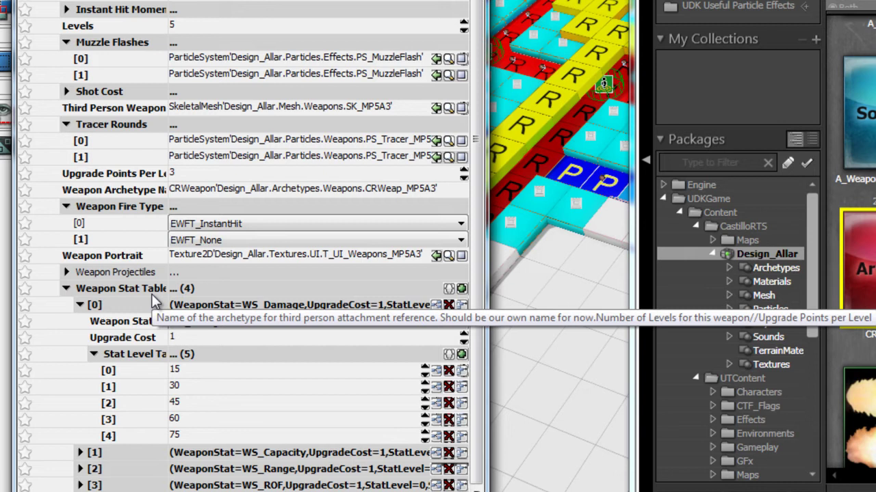
{"action": "double_click", "coordinate": [97, 455]}
{"action": "double_click", "coordinate": [109, 471]}
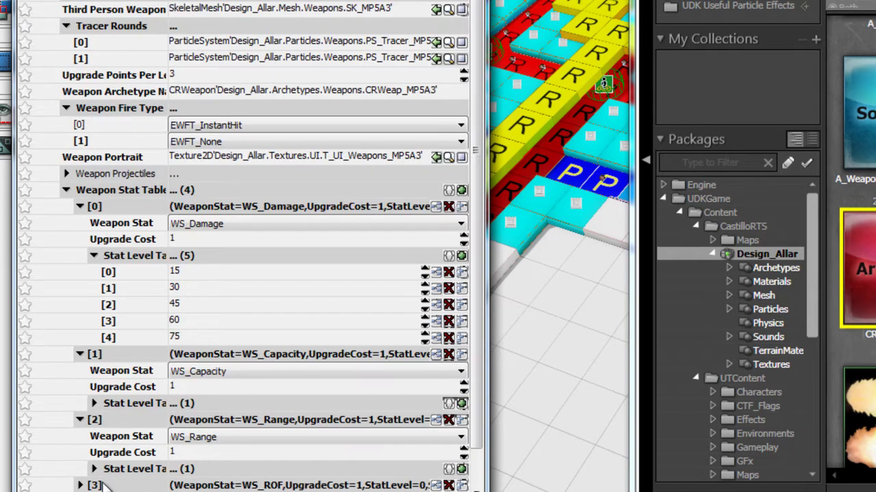
{"action": "double_click", "coordinate": [99, 485]}
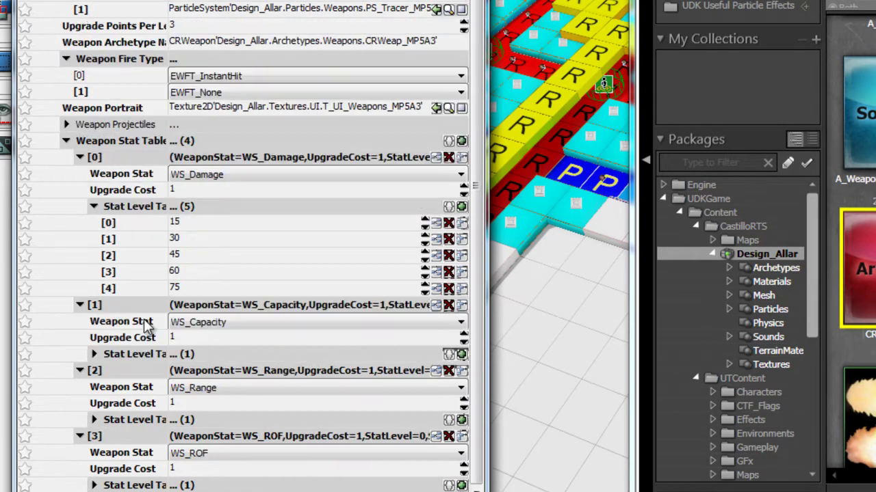
Review the stat types available for the first stat table entry, keep WS_Damage, and examine its upgrade cost.
{"action": "left_click", "coordinate": [219, 175]}
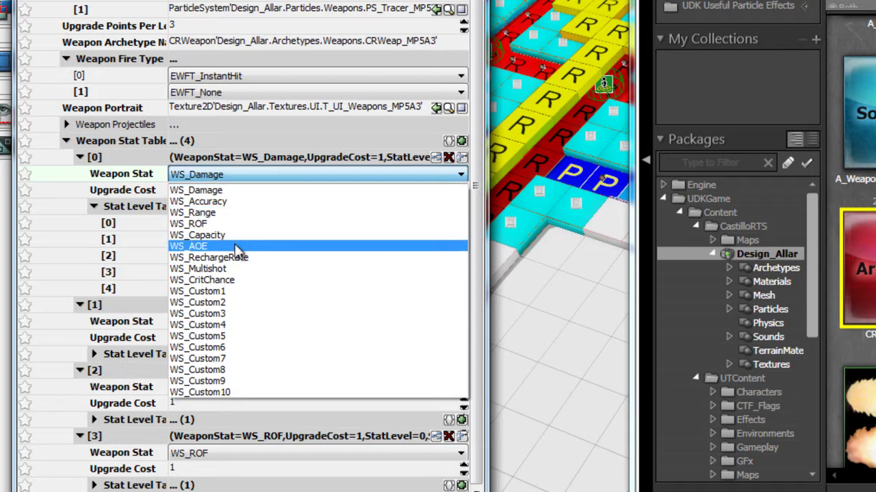
{"action": "left_click", "coordinate": [250, 191]}
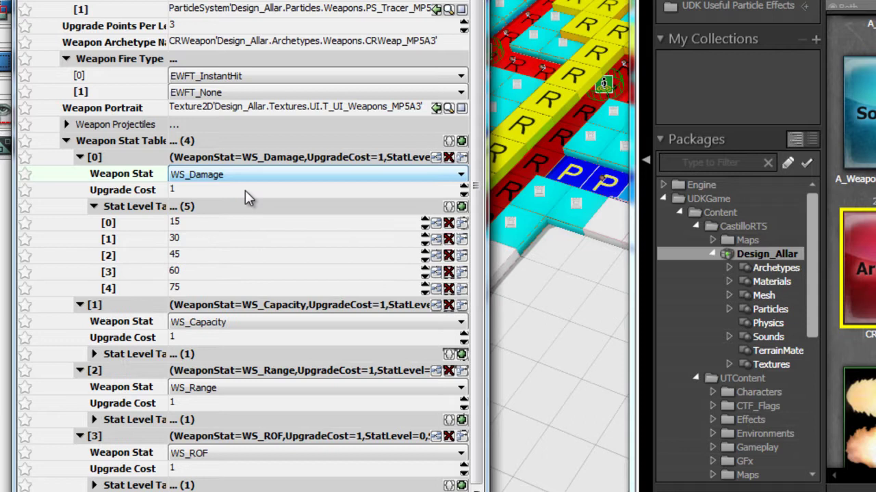
{"action": "left_click", "coordinate": [194, 189]}
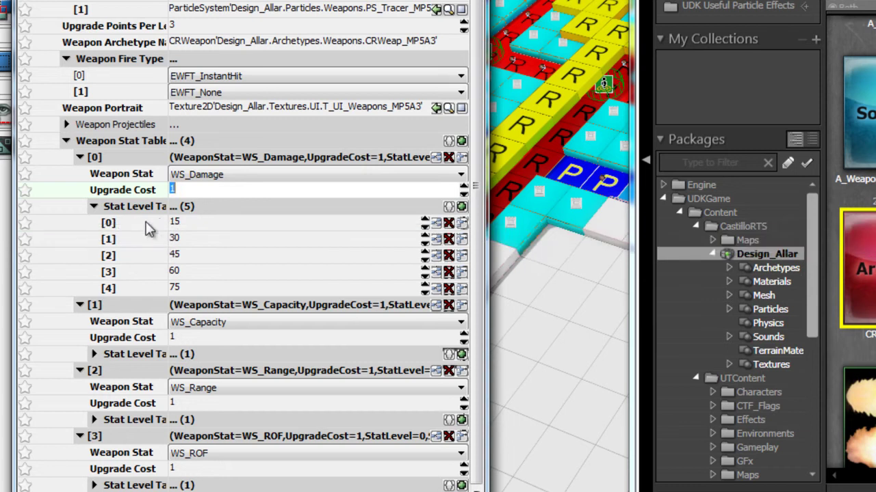
Examine the individual level values in the damage stat's Stat Level Table.
{"action": "left_click", "coordinate": [225, 222]}
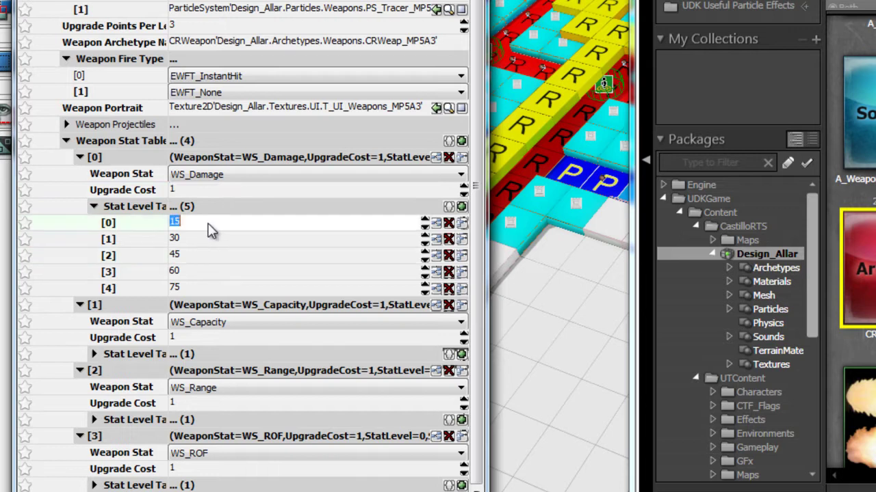
{"action": "left_click", "coordinate": [203, 223]}
{"action": "left_click", "coordinate": [205, 240]}
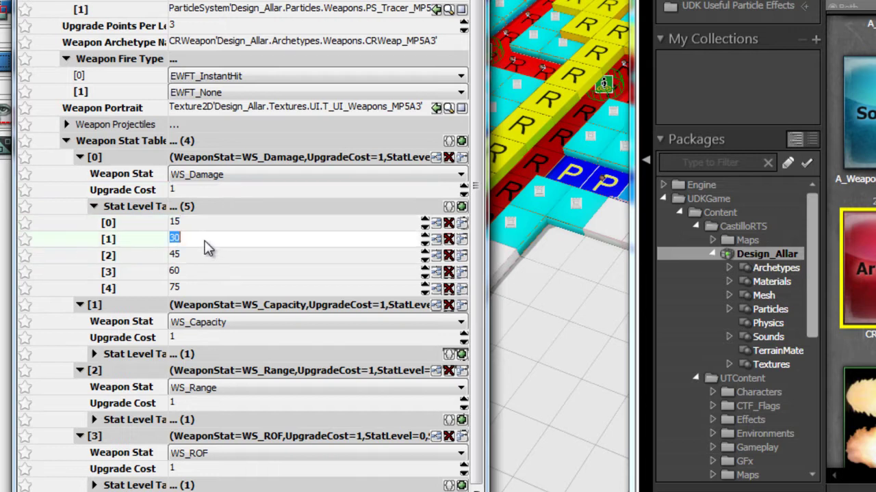
{"action": "left_click", "coordinate": [205, 272]}
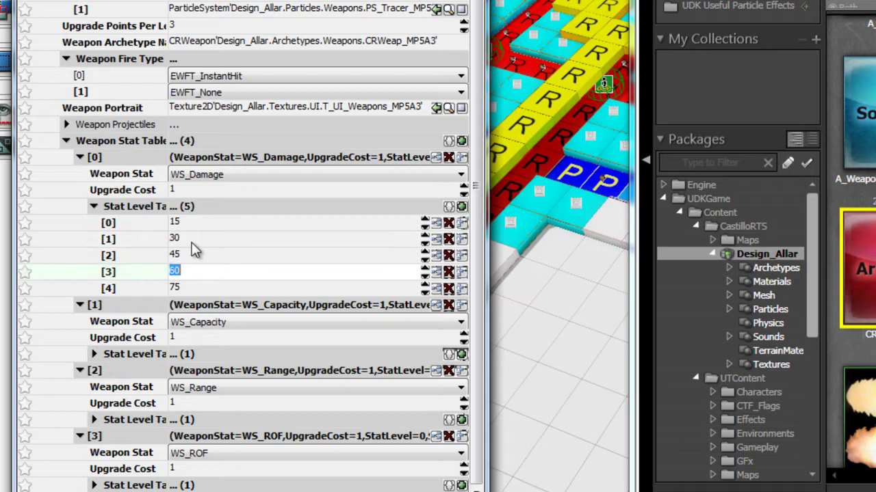
{"action": "left_click", "coordinate": [219, 287]}
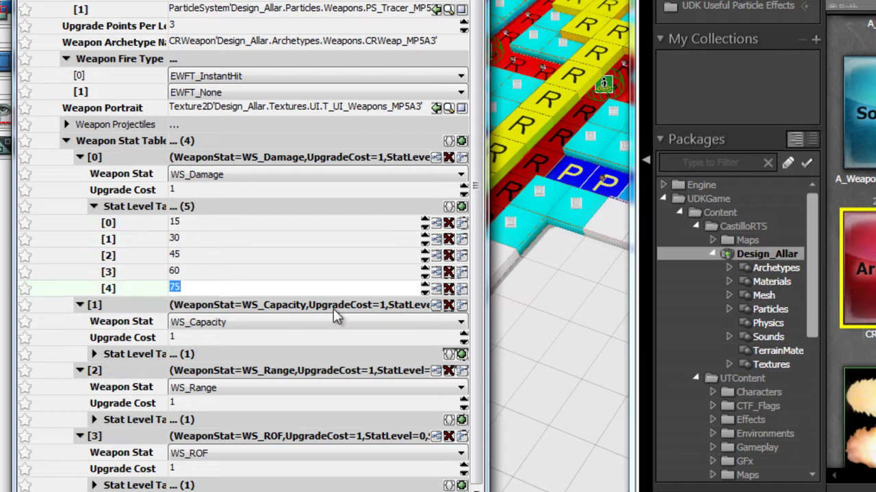
{"action": "left_click", "coordinate": [247, 239]}
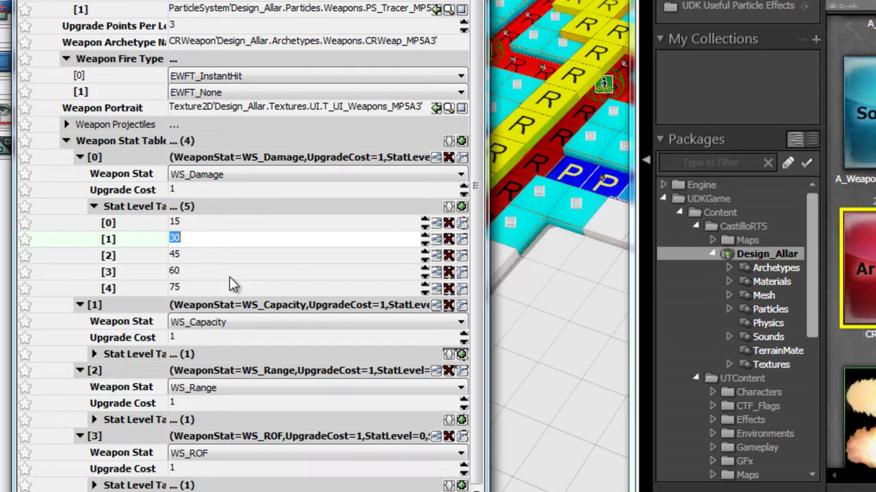
Collapse the damage stat's Stat Level Table and review the MP5A3 weapon info, including its levels and upgrade points per level.
{"action": "double_click", "coordinate": [117, 206]}
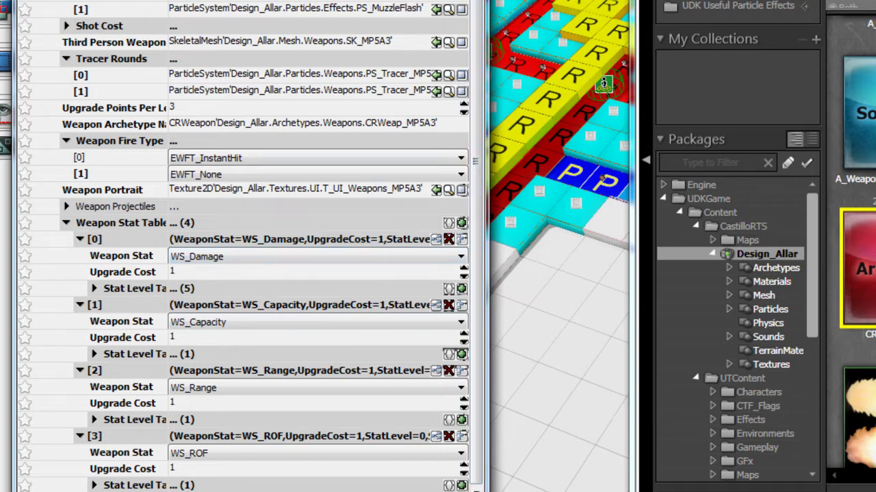
{"action": "scroll", "coordinate": [246, 246], "scroll_direction": "up", "scroll_amount": 1}
{"action": "scroll", "coordinate": [247, 247], "scroll_direction": "up", "scroll_amount": 2}
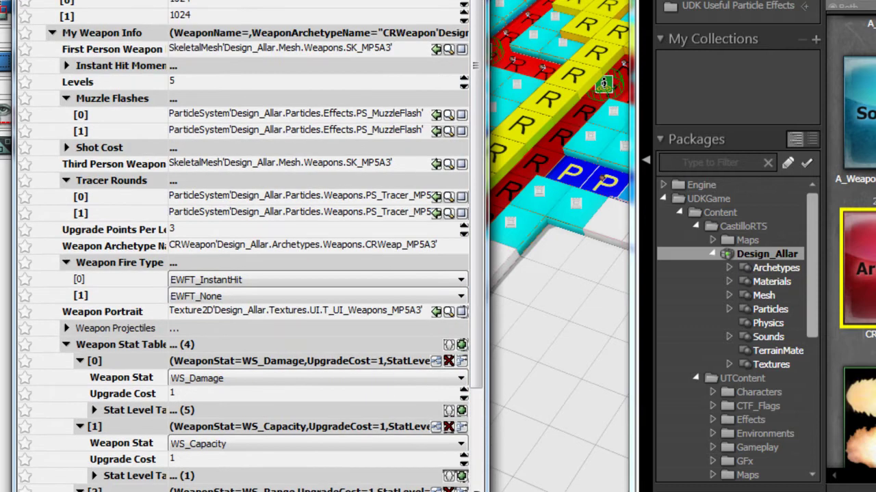
{"action": "scroll", "coordinate": [481, 19], "scroll_direction": "down", "scroll_amount": 3}
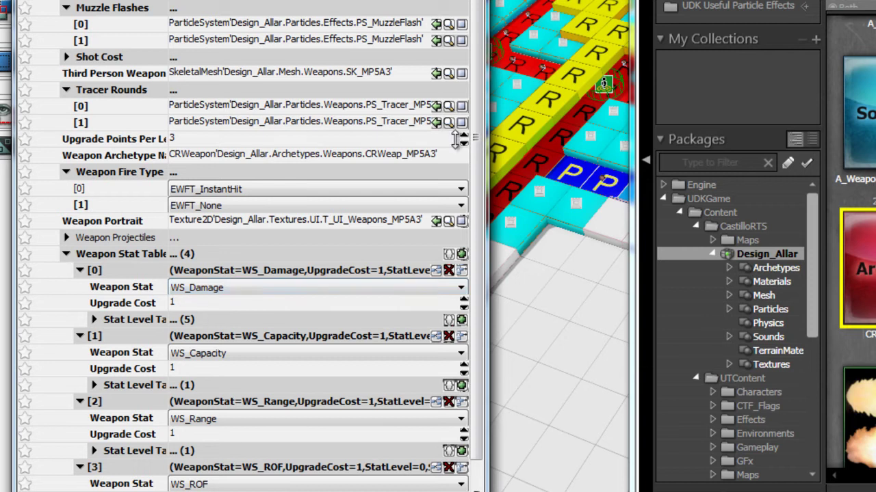
{"action": "scroll", "coordinate": [472, 214], "scroll_direction": "down", "scroll_amount": 2}
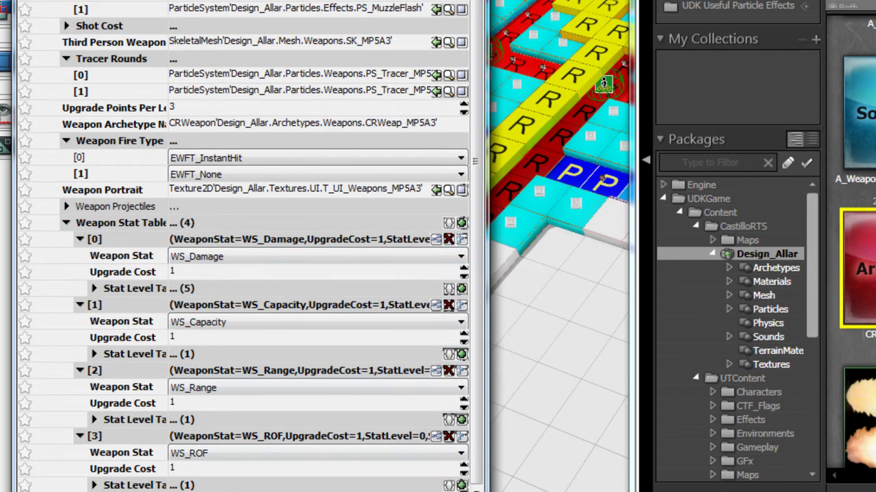
{"action": "left_click", "coordinate": [134, 486]}
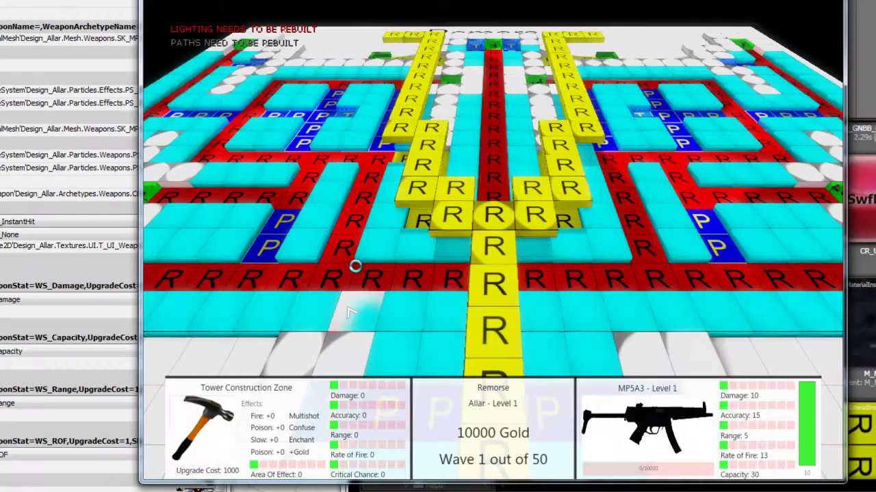
In the Play In Editor session, move the character up the red lane beside the yellow blocks and fire the MP5A3 at the enemies.
{"action": "scroll", "coordinate": [306, 276], "scroll_direction": "up", "scroll_amount": 3}
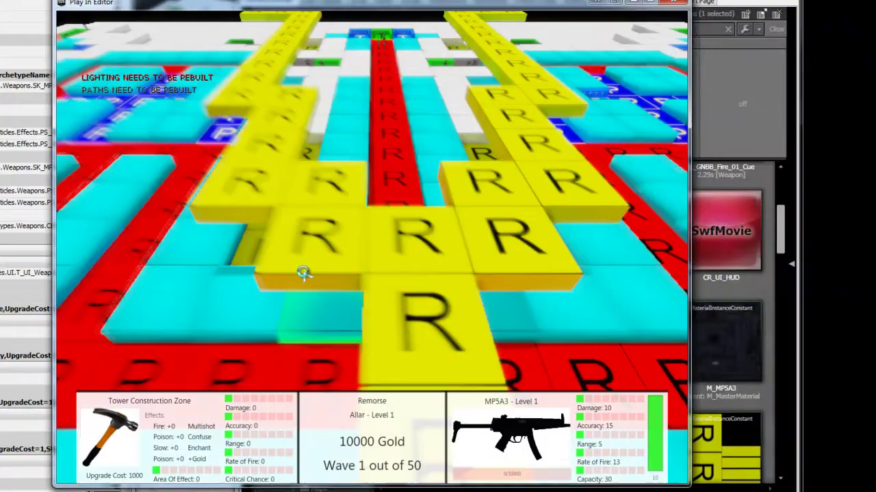
{"action": "key", "text": "a"}
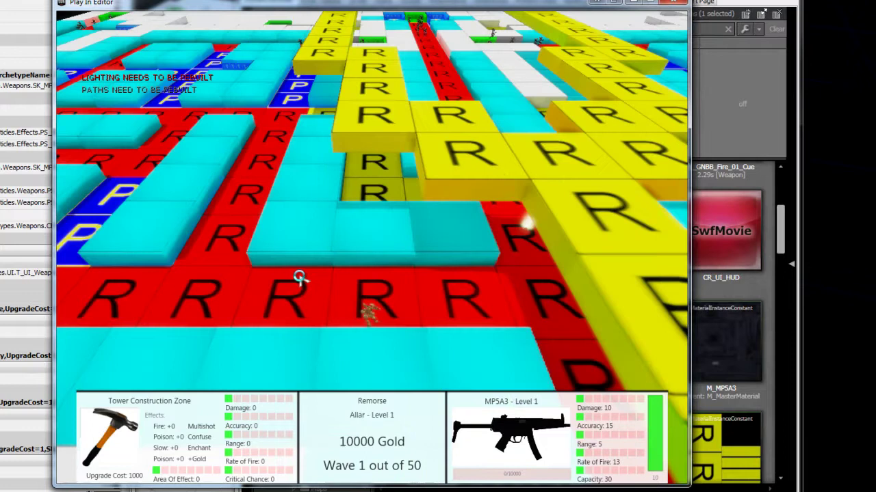
{"action": "key", "text": "a"}
{"action": "key", "text": "w"}
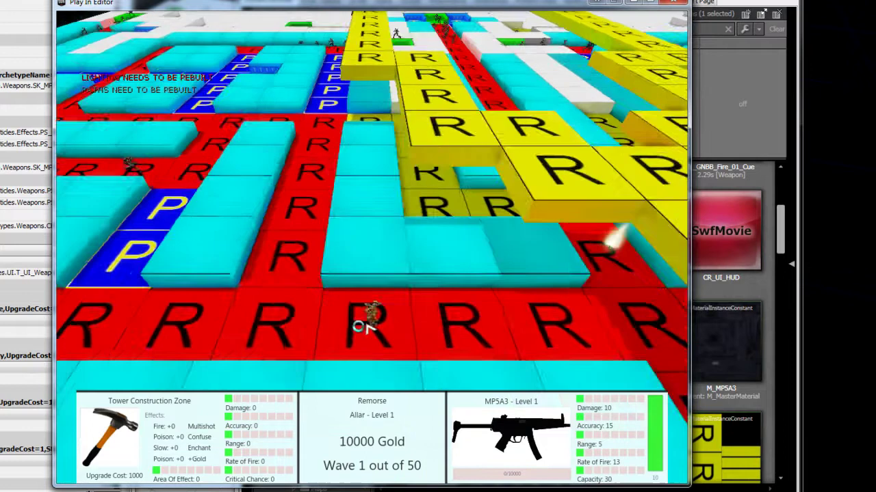
{"action": "key", "text": "a"}
{"action": "key", "text": "w"}
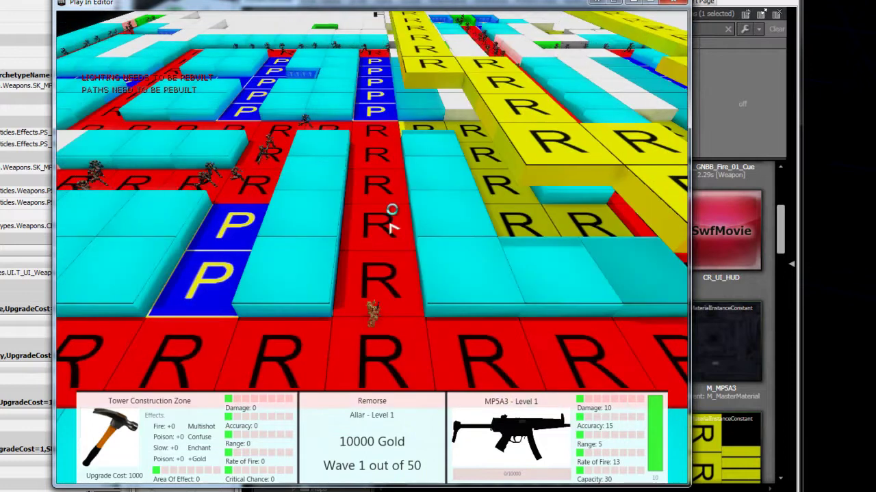
{"action": "key", "text": "w"}
{"action": "left_click", "coordinate": [264, 190]}
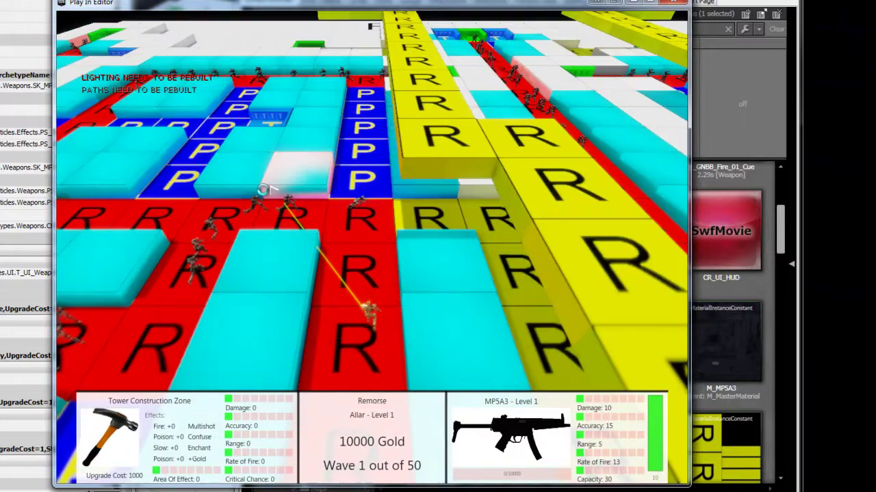
{"action": "key", "text": "w"}
{"action": "key", "text": "a"}
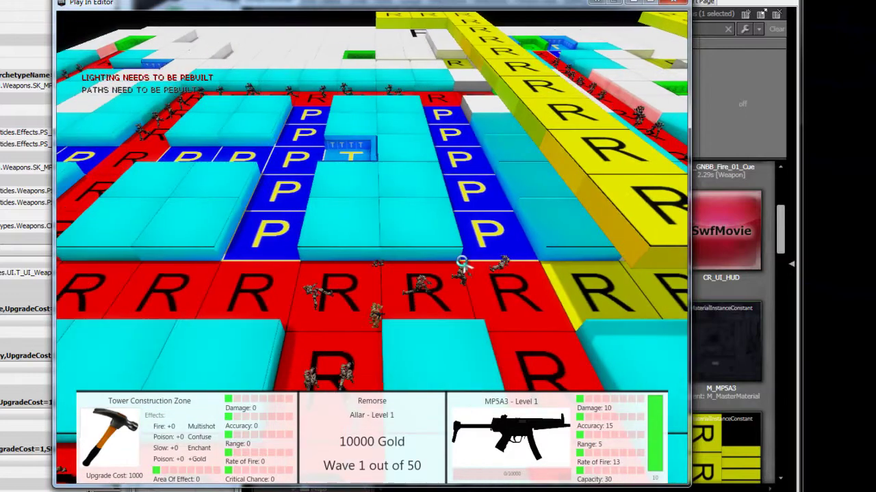
Retreat the character down the red lane and along the wide cross path to below the two blue P tiles.
{"action": "key", "text": "d"}
{"action": "key", "text": "s"}
{"action": "key", "text": "s"}
{"action": "key", "text": "a"}
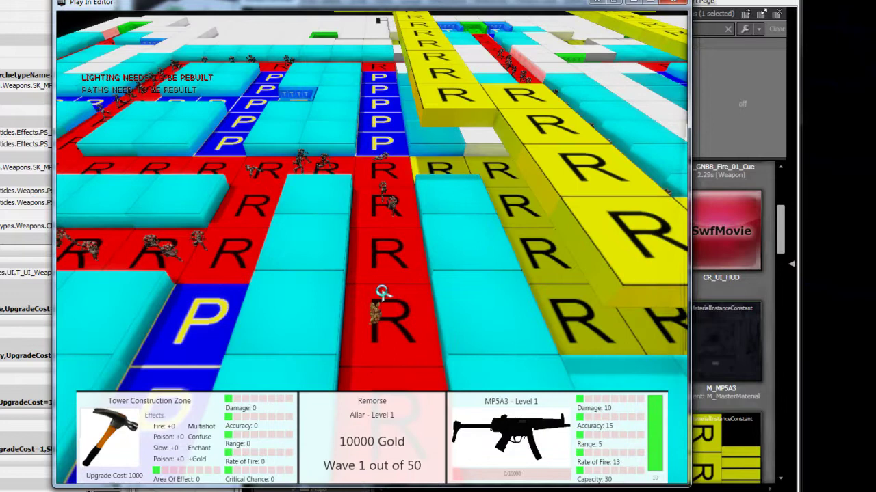
{"action": "key", "text": "s"}
{"action": "key", "text": "a"}
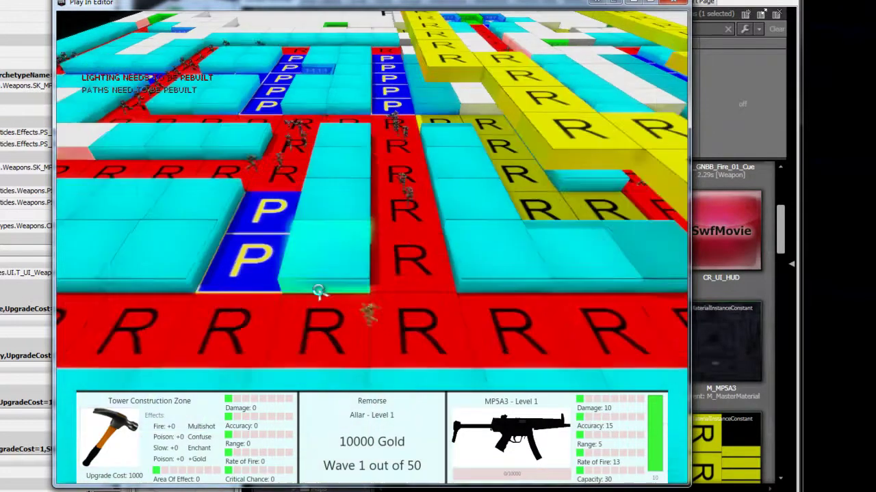
{"action": "key", "text": "a"}
{"action": "key", "text": "a"}
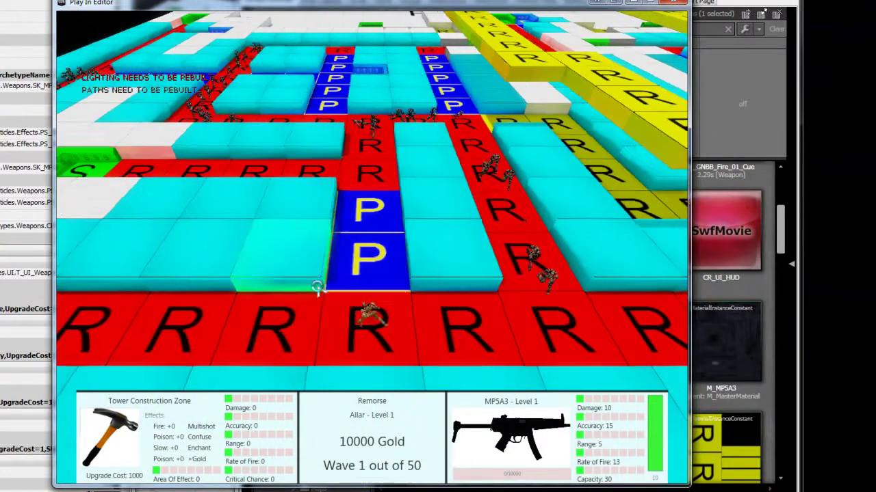
{"action": "key", "text": "a"}
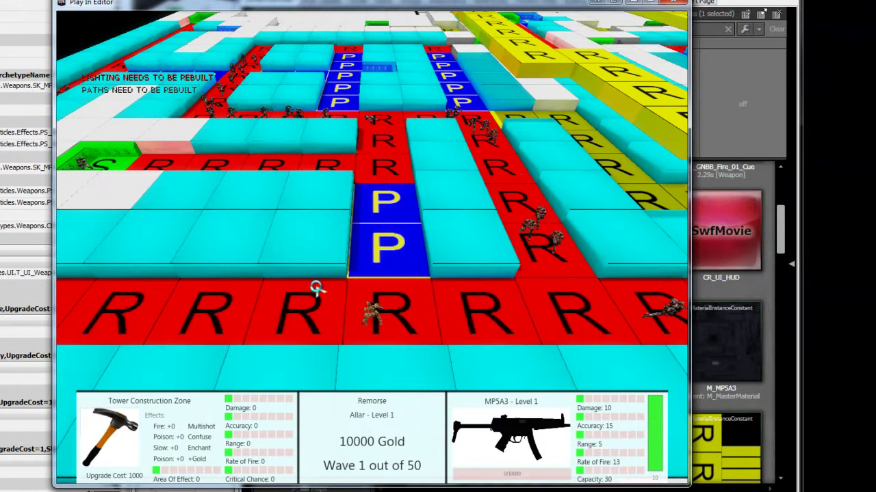
Run the allammo cheat command in the game console.
{"action": "key", "text": "Tab"}
{"action": "type", "text": "allweapons"}
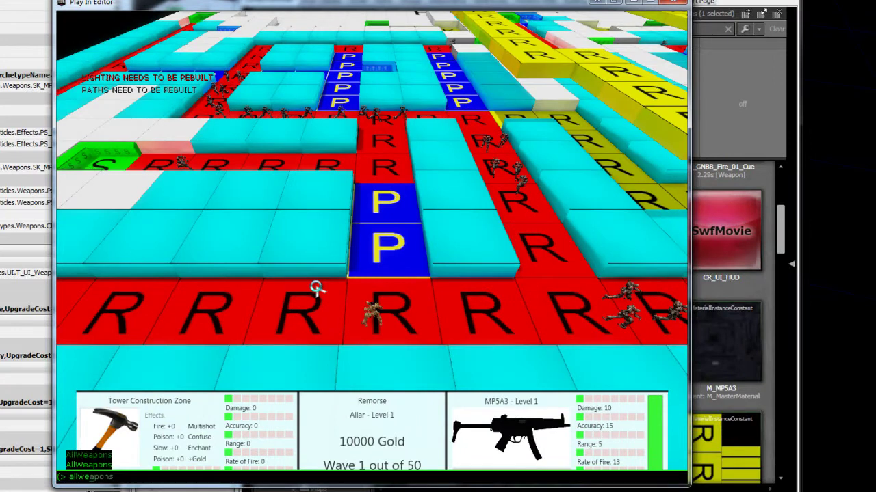
{"action": "key", "text": "BackSpace"}
{"action": "key", "text": "BackSpace"}
{"action": "type", "text": "ammo"}
{"action": "key", "text": "Return"}
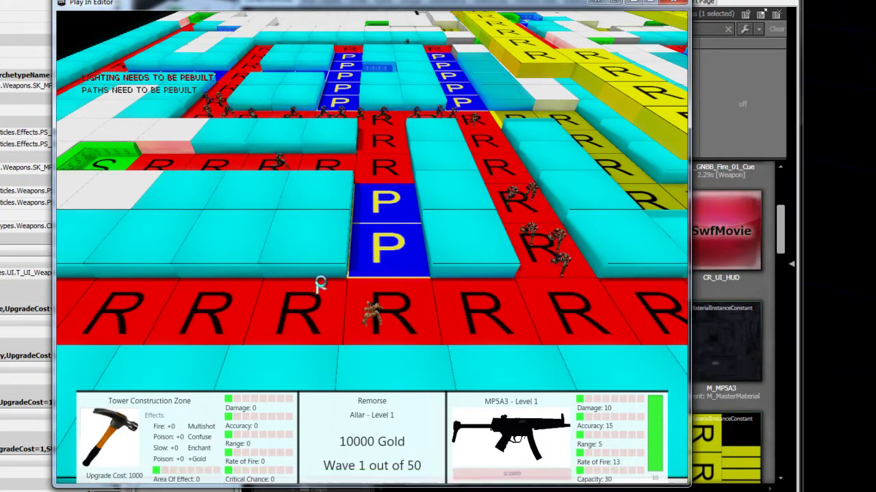
Return to the foot of the vertical red lane and shoot the enemies on the cross path and coming down the lane.
{"action": "key", "text": "d"}
{"action": "key", "text": "d"}
{"action": "left_click", "coordinate": [483, 313]}
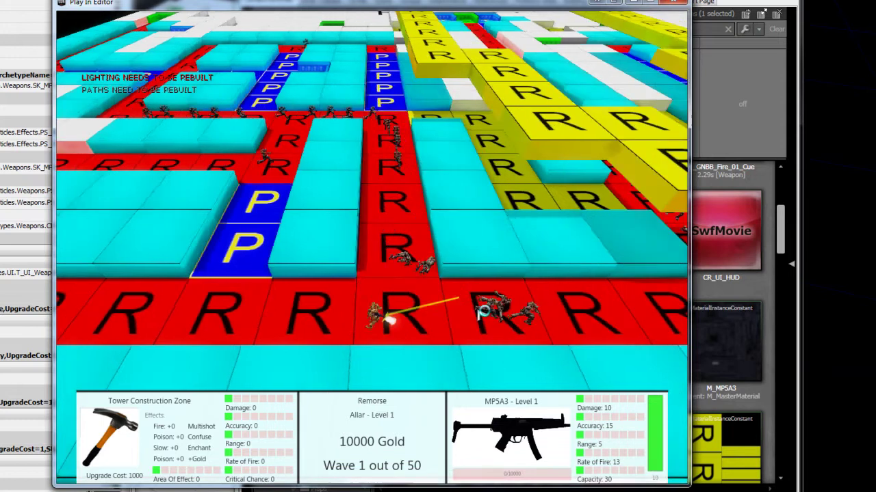
{"action": "key", "text": "w"}
{"action": "left_click", "coordinate": [366, 182]}
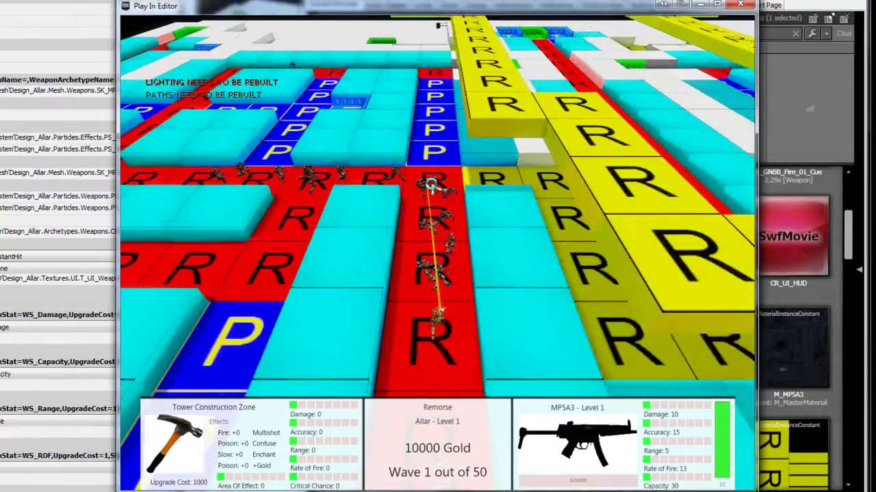
{"action": "key", "text": "s"}
{"action": "key", "text": "w"}
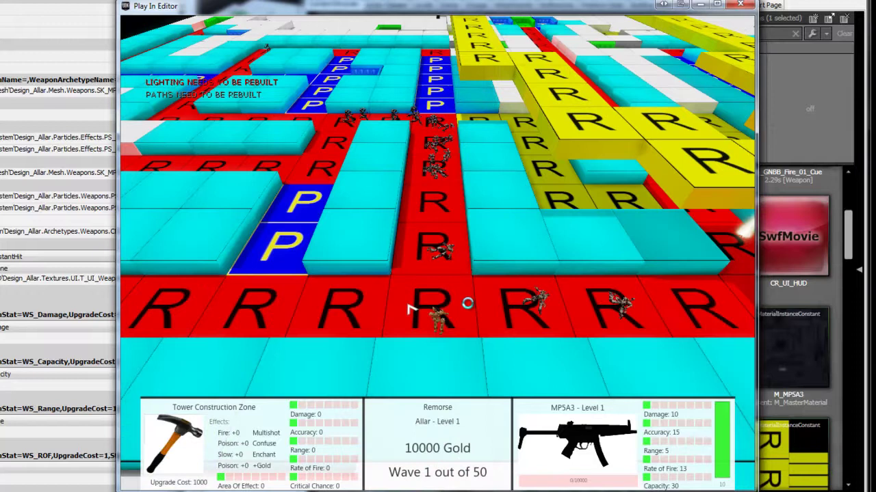
{"action": "left_click", "coordinate": [386, 277]}
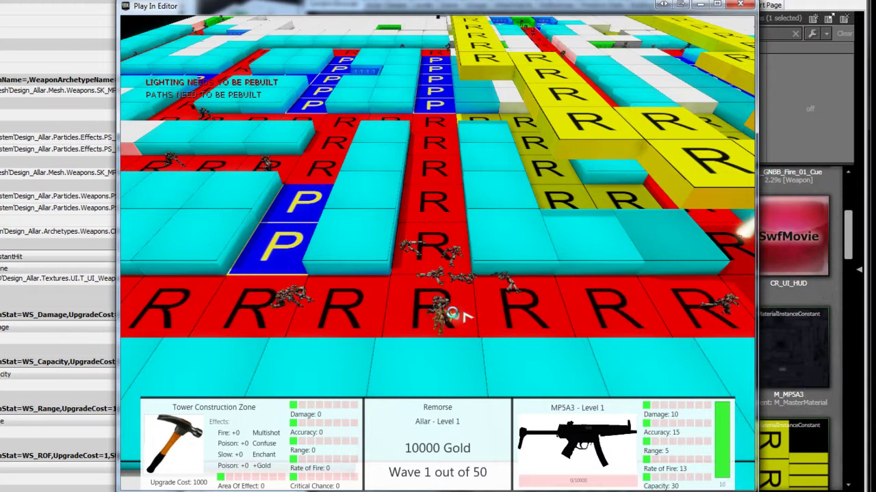
Fire at the enemies around the lane entrance, and advance up the vertical red lane to the upper cross path while shooting.
{"action": "left_click_drag", "start_coordinate": [453, 314], "coordinate": [563, 336]}
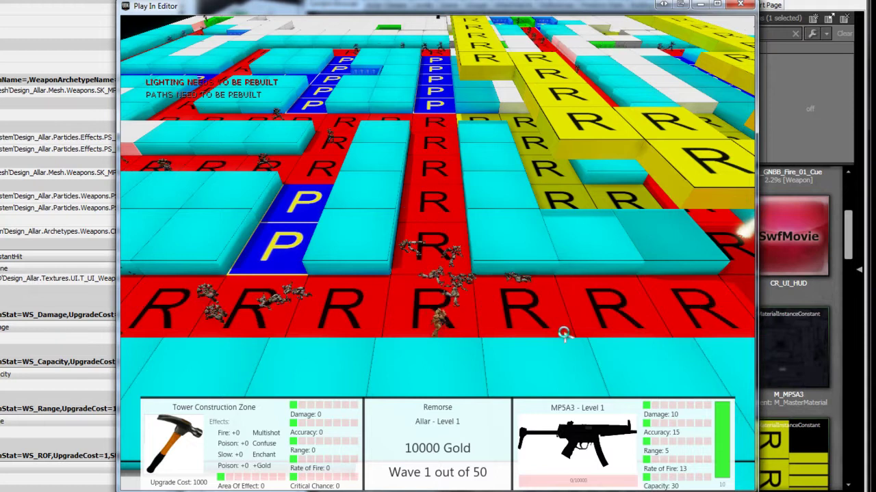
{"action": "key", "text": "w"}
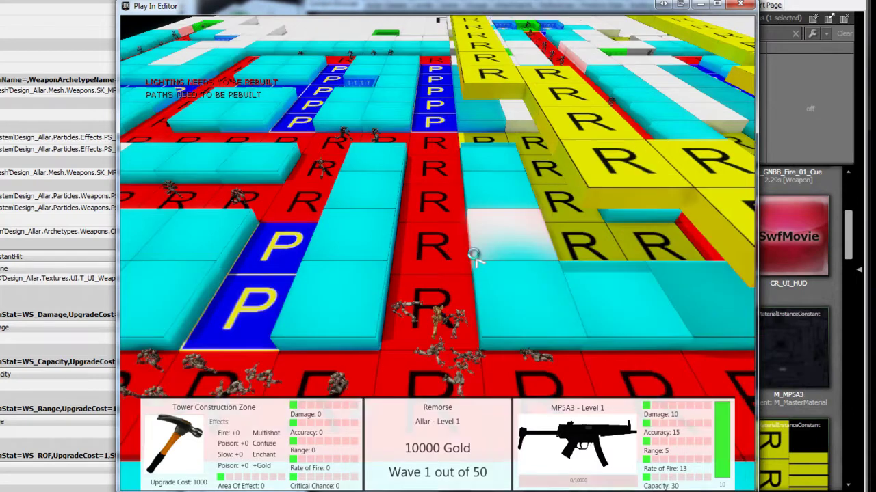
{"action": "key", "text": "w"}
{"action": "left_click", "coordinate": [419, 201]}
{"action": "key", "text": "w"}
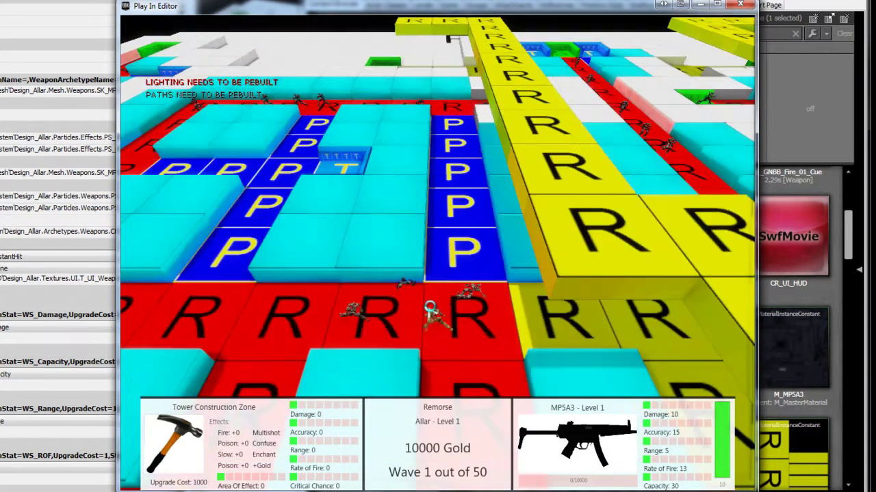
Back the character down the vertical lane to the lower cross path while firing at the pursuing enemies.
{"action": "key", "text": "s"}
{"action": "key", "text": "s"}
{"action": "left_click", "coordinate": [431, 104]}
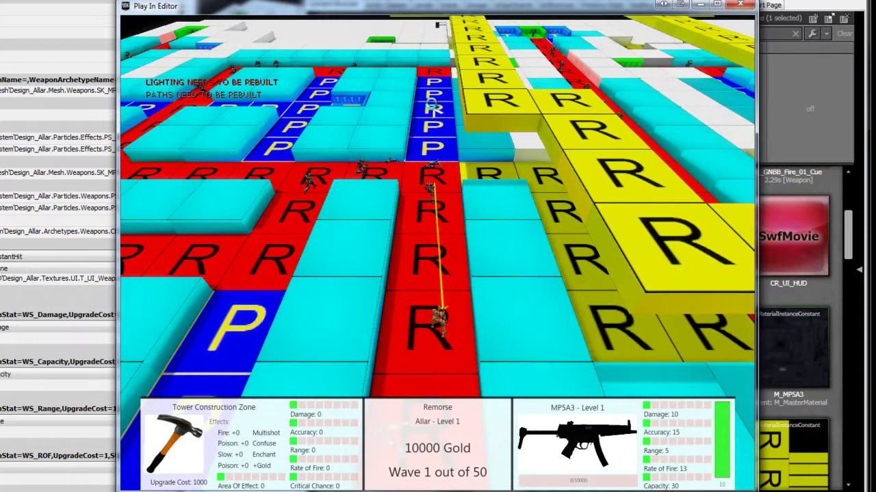
{"action": "key", "text": "s"}
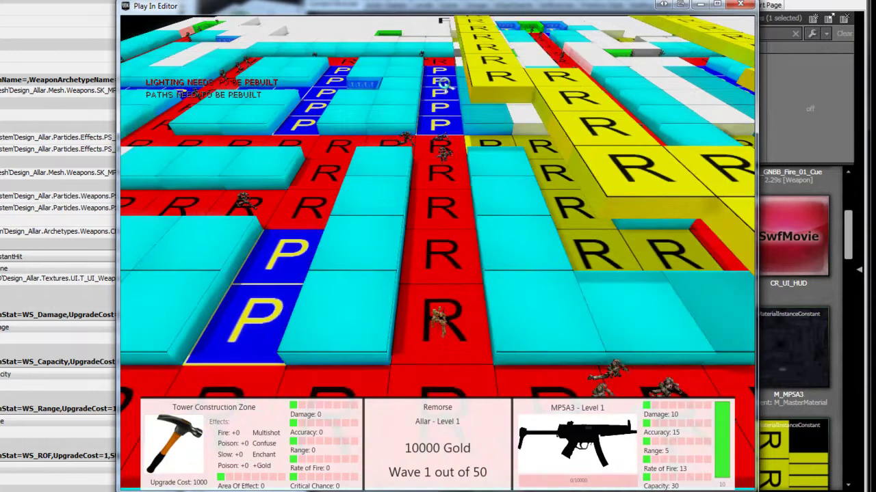
{"action": "key", "text": "s"}
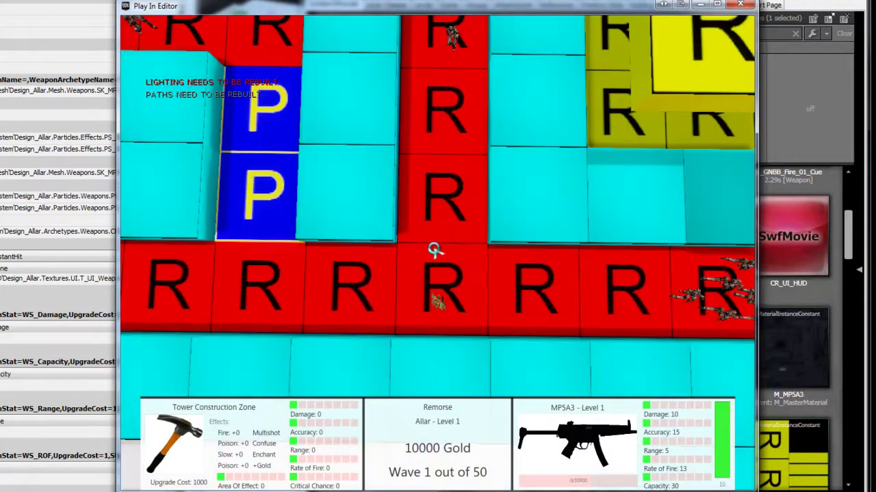
Show the map from a high overhead camera and fire the MP5A3 up the full length of the vertical red lane.
{"action": "scroll", "coordinate": [434, 232], "scroll_direction": "down", "scroll_amount": 5}
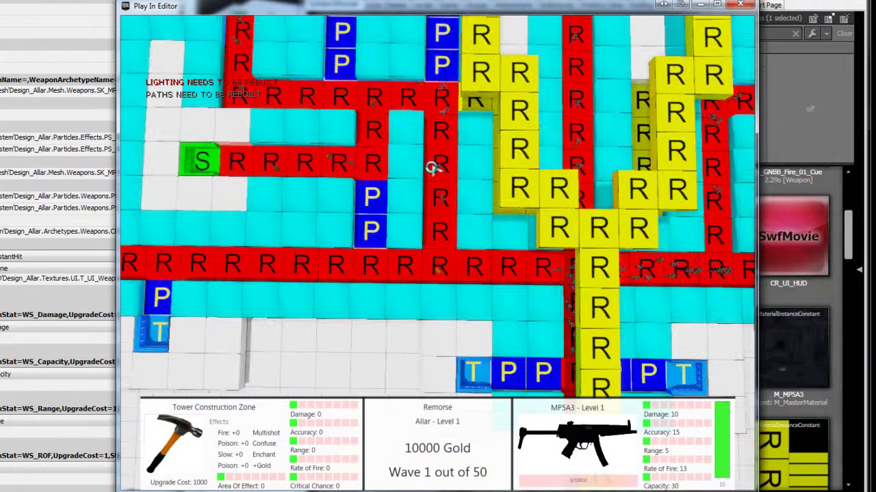
{"action": "key", "text": "s"}
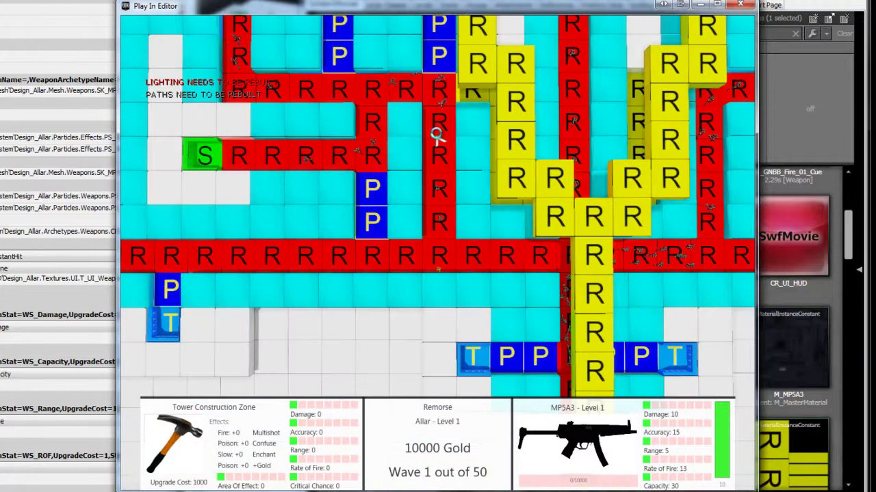
{"action": "left_click", "coordinate": [437, 107]}
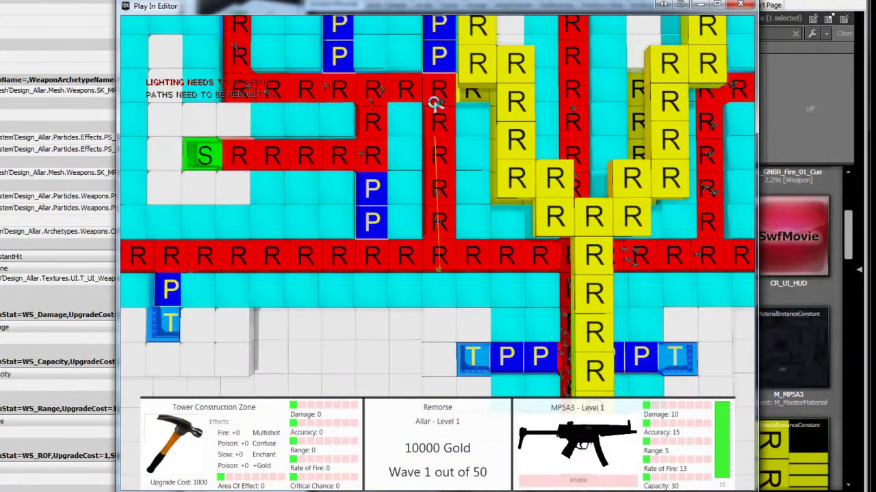
{"action": "left_click_drag", "start_coordinate": [435, 103], "coordinate": [442, 99]}
{"action": "scroll", "coordinate": [436, 186], "scroll_direction": "up", "scroll_amount": 1}
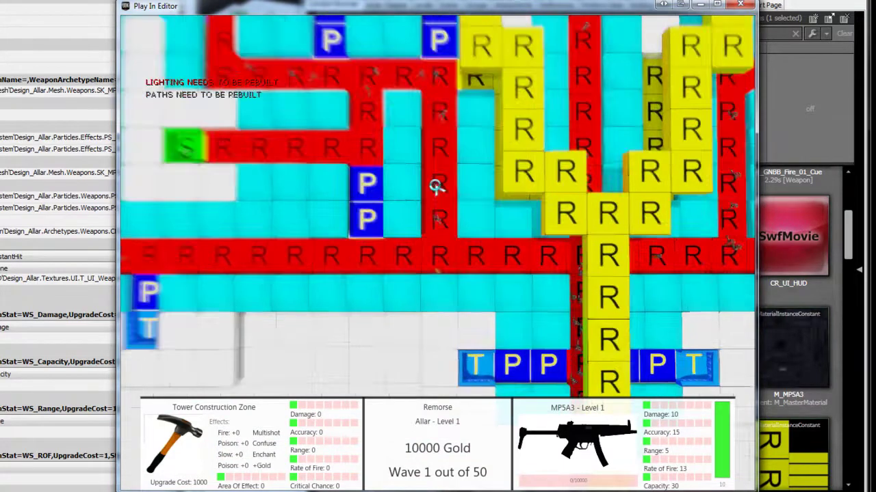
Bring the camera back to a close angled view of the character and shoot the enemies descending the vertical lane.
{"action": "scroll", "coordinate": [436, 186], "scroll_direction": "up", "scroll_amount": 3}
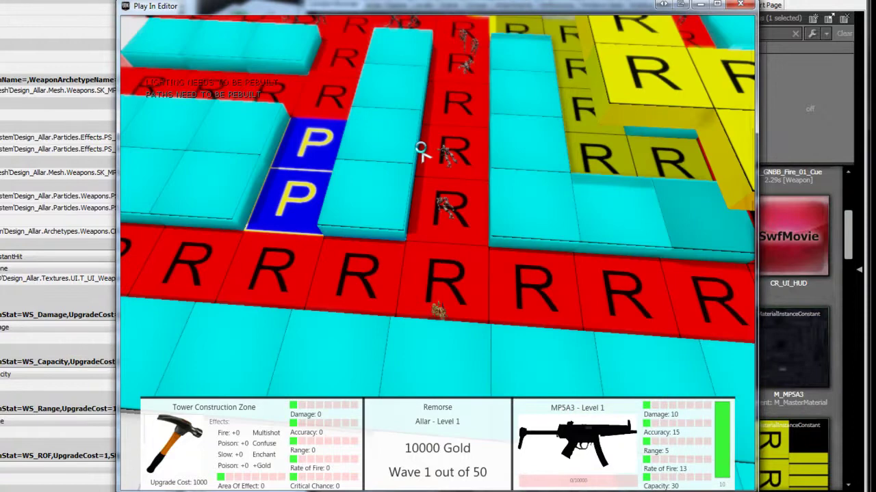
{"action": "scroll", "coordinate": [424, 158], "scroll_direction": "down", "scroll_amount": 1}
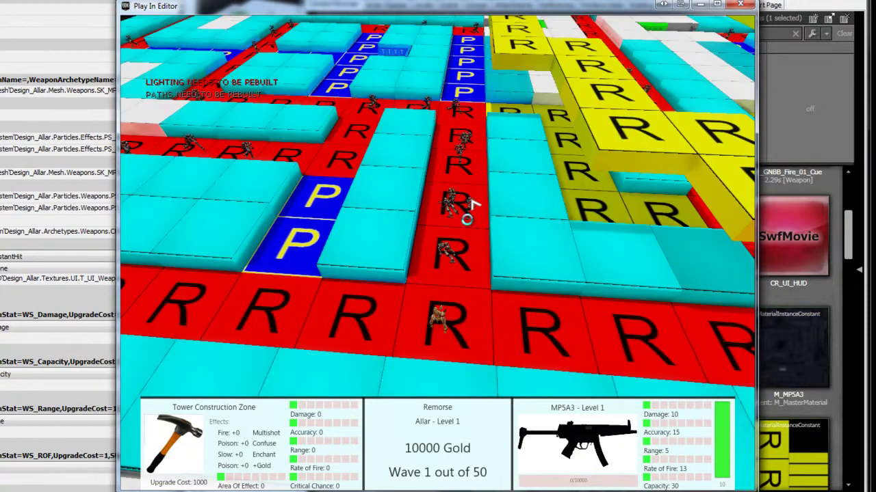
{"action": "key", "text": "s"}
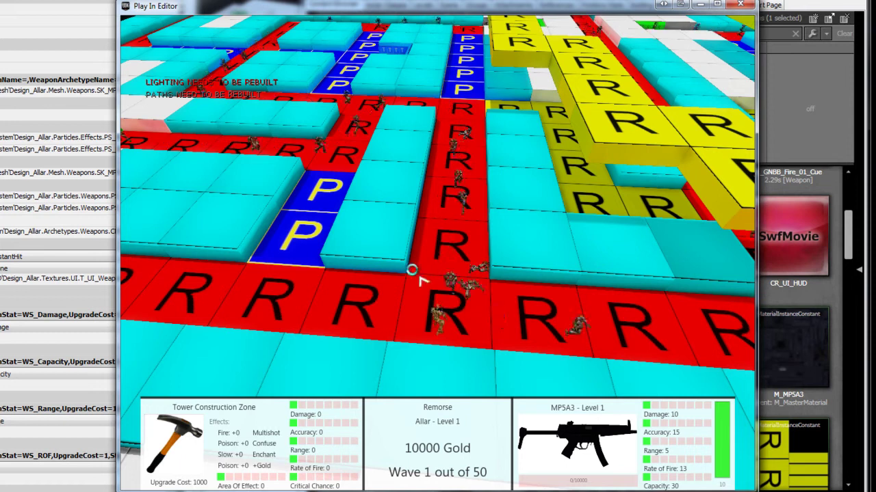
{"action": "left_click", "coordinate": [465, 208]}
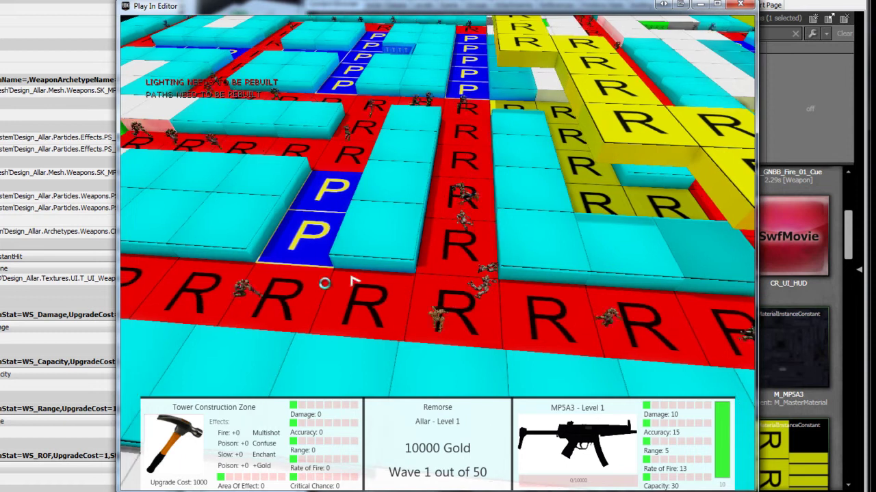
Shoot the enemies coming down the vertical lane onto the lower cross path, and end the play session.
{"action": "left_click", "coordinate": [470, 125]}
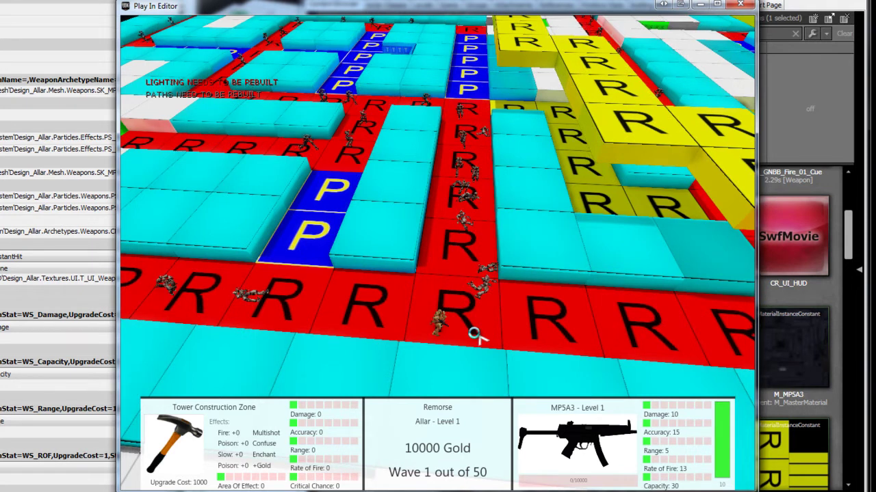
{"action": "left_click", "coordinate": [263, 294]}
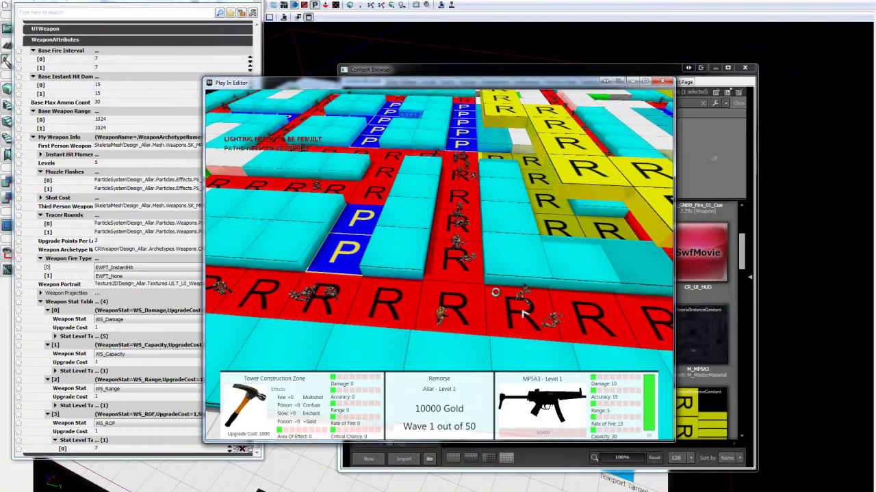
{"action": "key", "text": "w"}
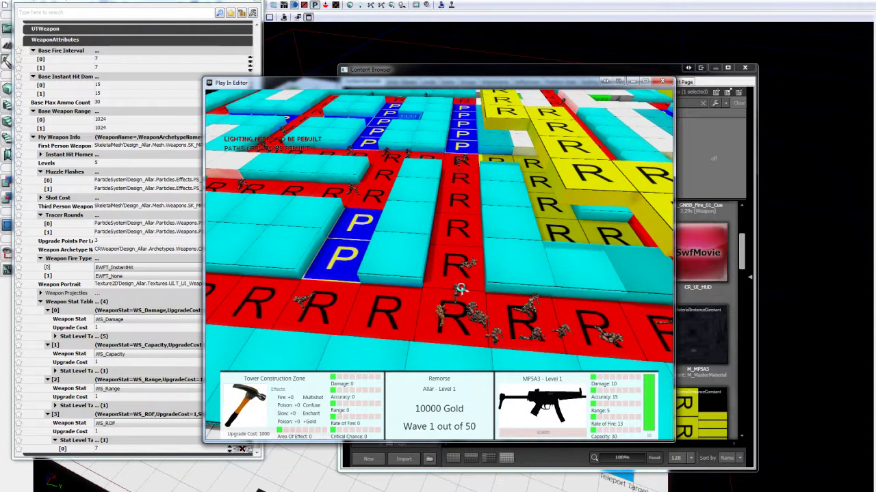
{"action": "key", "text": "Escape"}
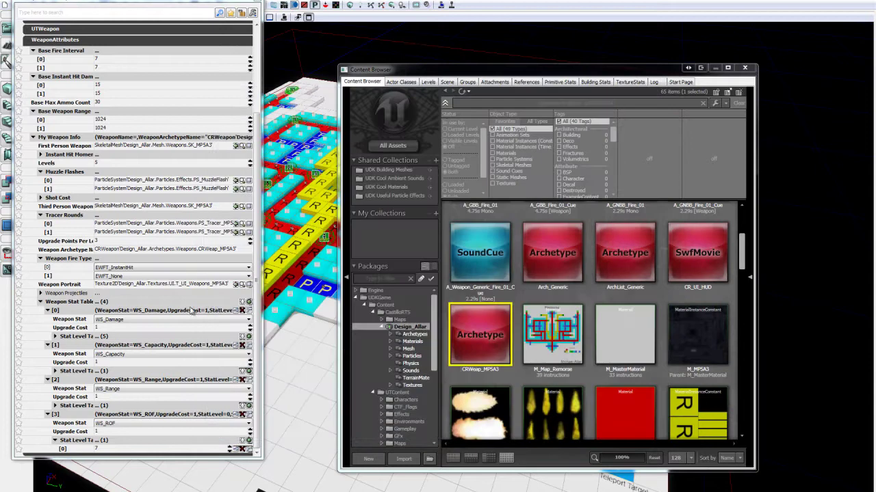
Expand the stat levels of the WS_Damage entry in the MP5A3 archetype and set the first level to 100.
{"action": "left_click", "coordinate": [55, 336]}
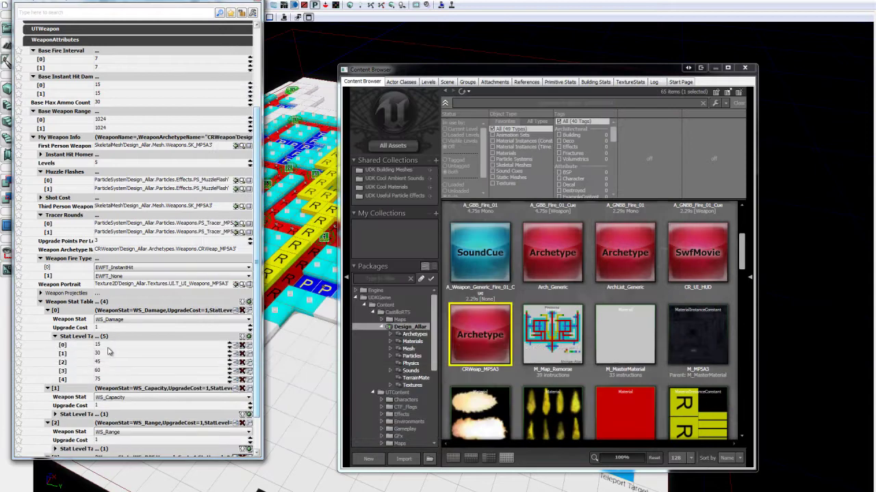
{"action": "left_click", "coordinate": [113, 347]}
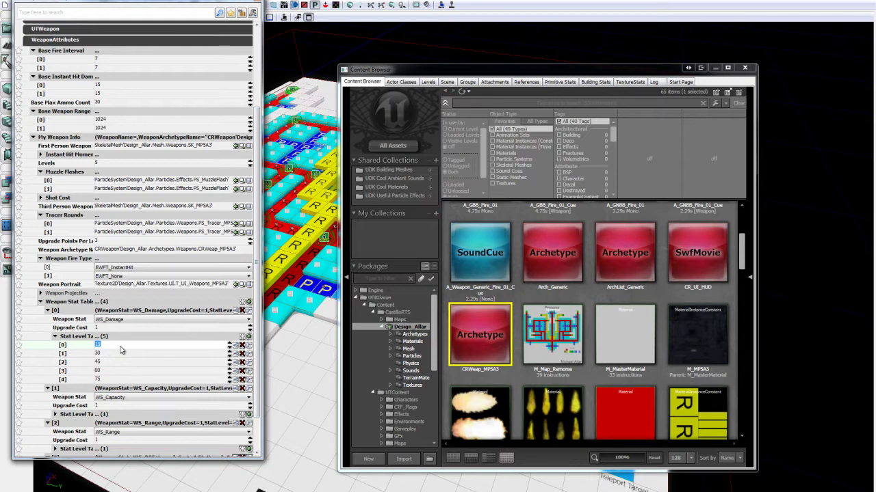
{"action": "type", "text": "100"}
{"action": "key", "text": "Return"}
Start a play session and walk the character up the blue P tiles towards the enemies in the left red lane.
{"action": "left_click", "coordinate": [452, 4]}
{"action": "scroll", "coordinate": [404, 287], "scroll_direction": "up", "scroll_amount": 3}
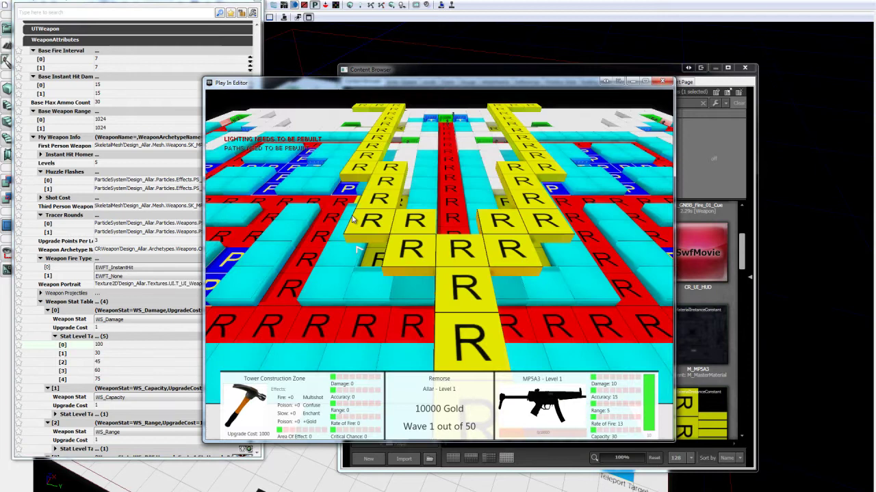
{"action": "key", "text": "a"}
{"action": "key", "text": "a"}
{"action": "key", "text": "s"}
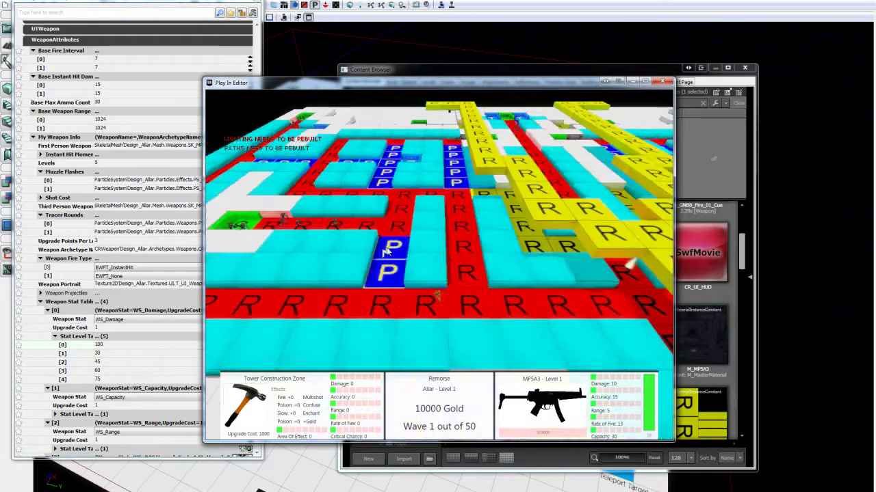
{"action": "key", "text": "w"}
{"action": "key", "text": "a"}
{"action": "scroll", "coordinate": [391, 263], "scroll_direction": "up", "scroll_amount": 3}
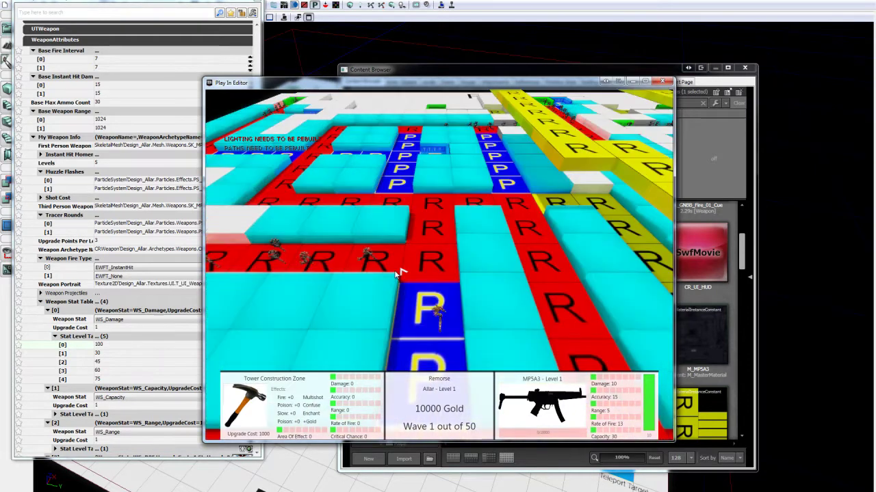
Advance onto the red lane junction and along the side lane while shooting the enemies with the MP5A3.
{"action": "key", "text": "w"}
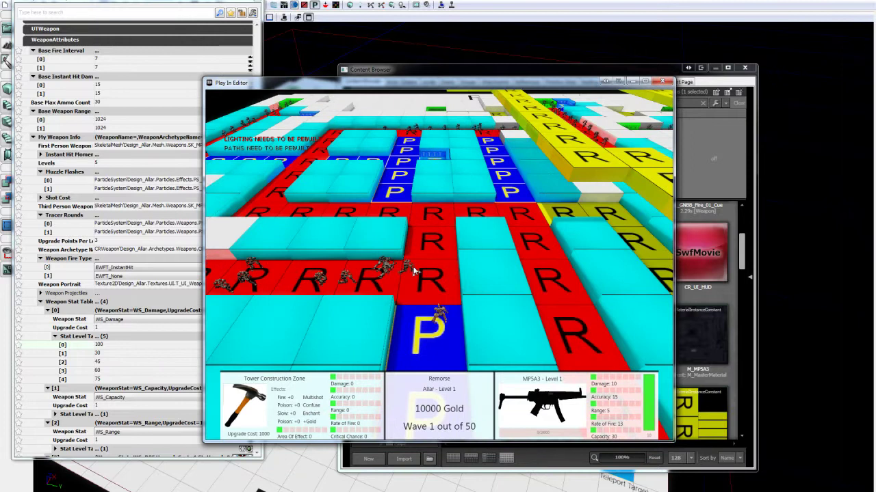
{"action": "key", "text": "w"}
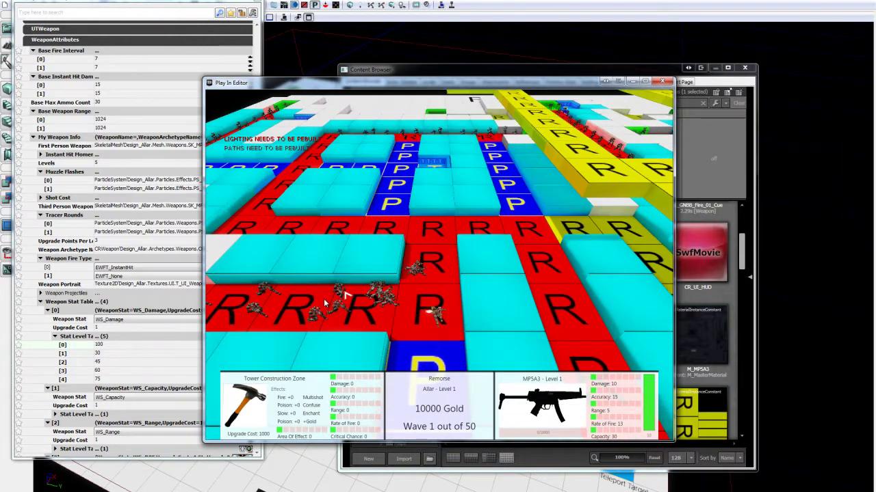
{"action": "key", "text": "a"}
{"action": "left_click_drag", "start_coordinate": [325, 303], "coordinate": [286, 313]}
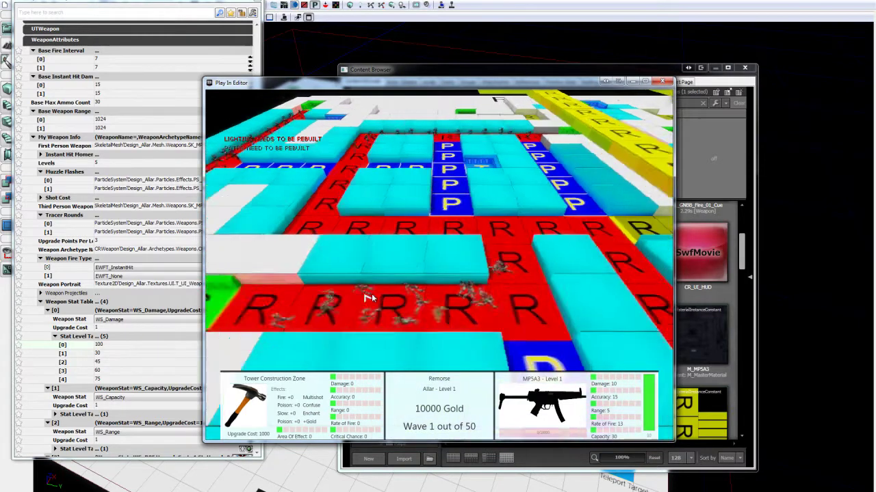
{"action": "key", "text": "d"}
Back the character down the blue P column from the upper red path, past the T tile.
{"action": "key", "text": "Tab"}
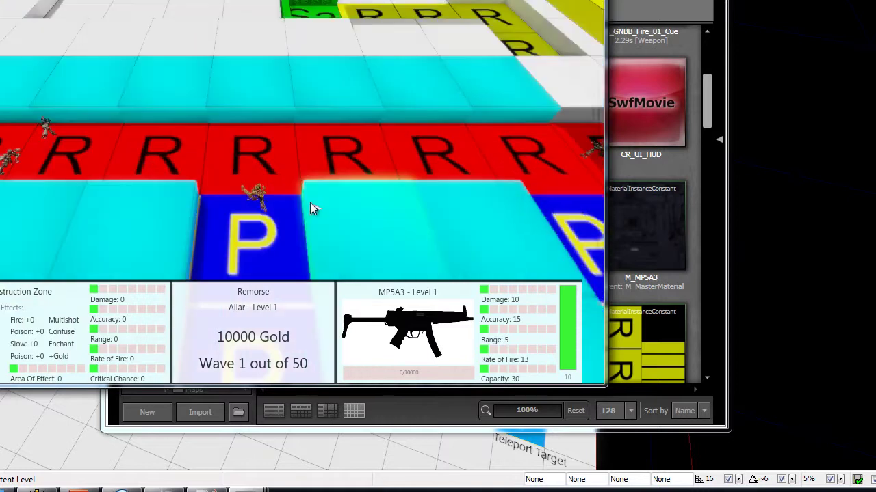
{"action": "key", "text": "s"}
{"action": "key", "text": "s"}
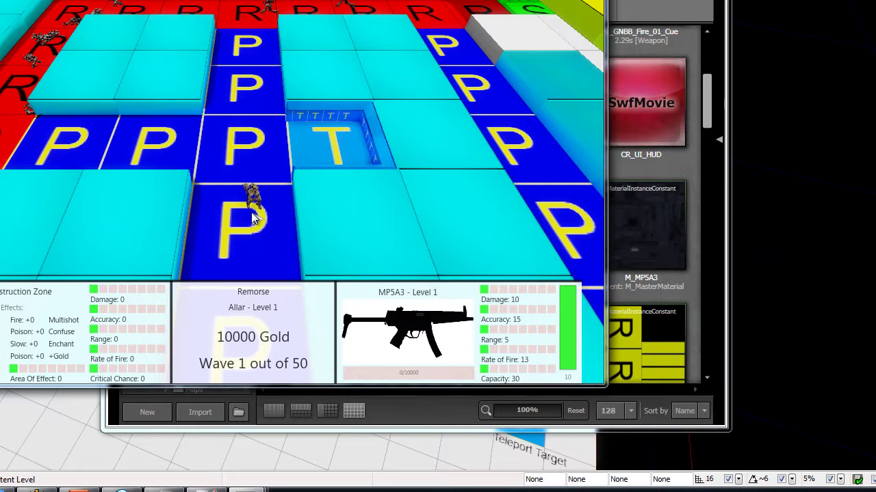
{"action": "key", "text": "s"}
Set the first WS_Damage stat level to 1 and start a new play session, moving the character to the left lanes.
{"action": "key", "text": "Escape"}
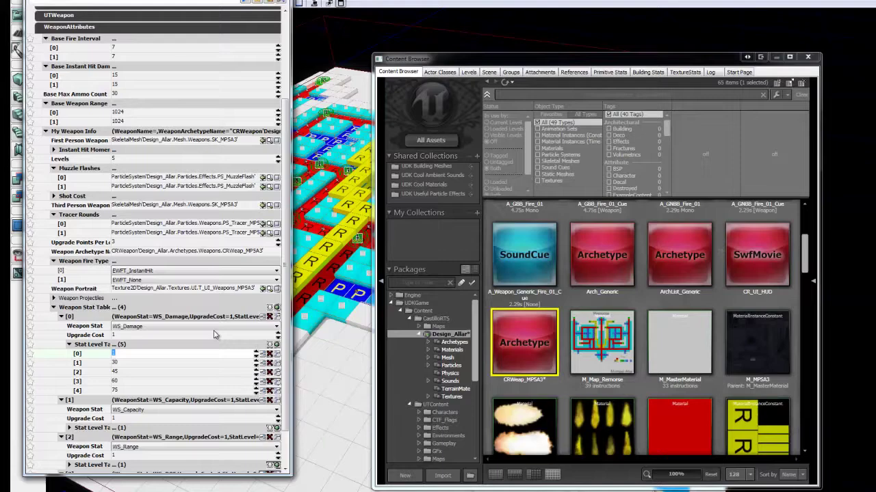
{"action": "left_click", "coordinate": [490, 0]}
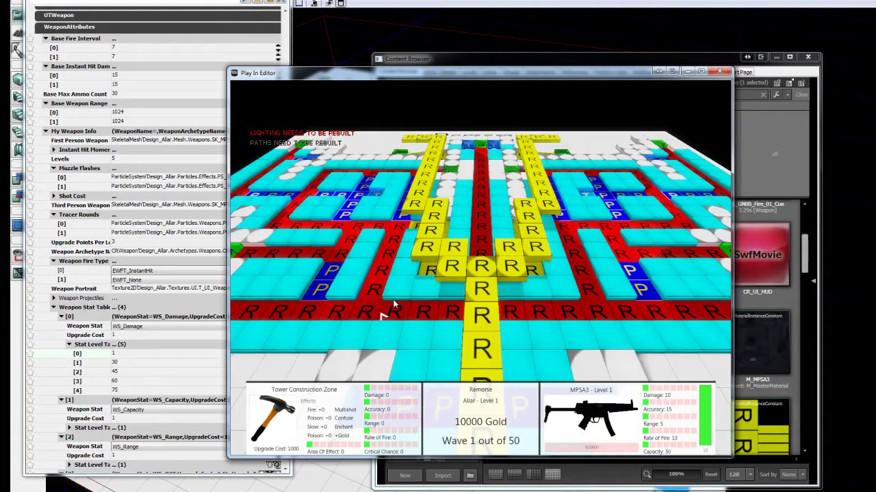
{"action": "key", "text": "a"}
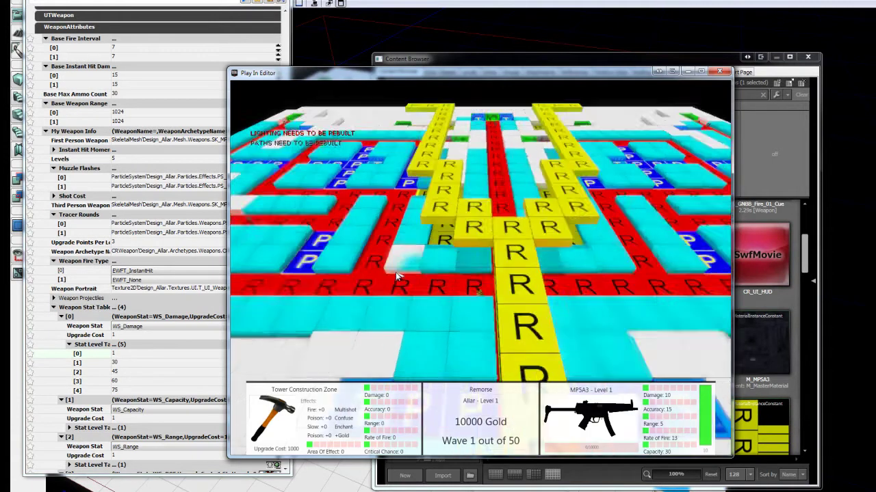
{"action": "key", "text": "a"}
{"action": "key", "text": "w"}
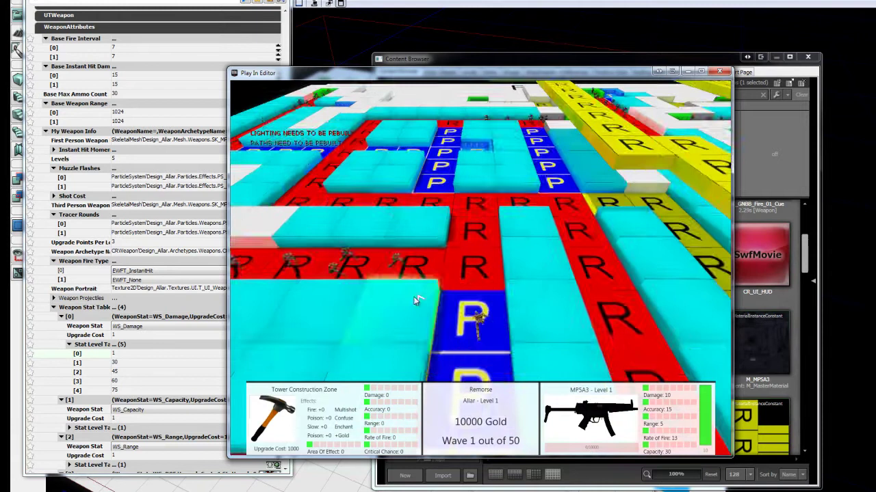
Fire at the enemies around the red lane junction while moving back and forth, and end the play session.
{"action": "key", "text": "w"}
{"action": "left_click", "coordinate": [437, 333]}
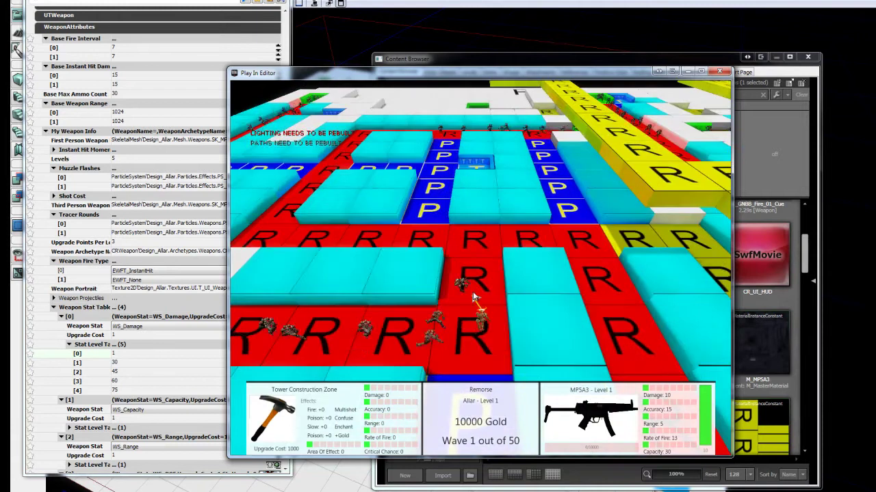
{"action": "key", "text": "s"}
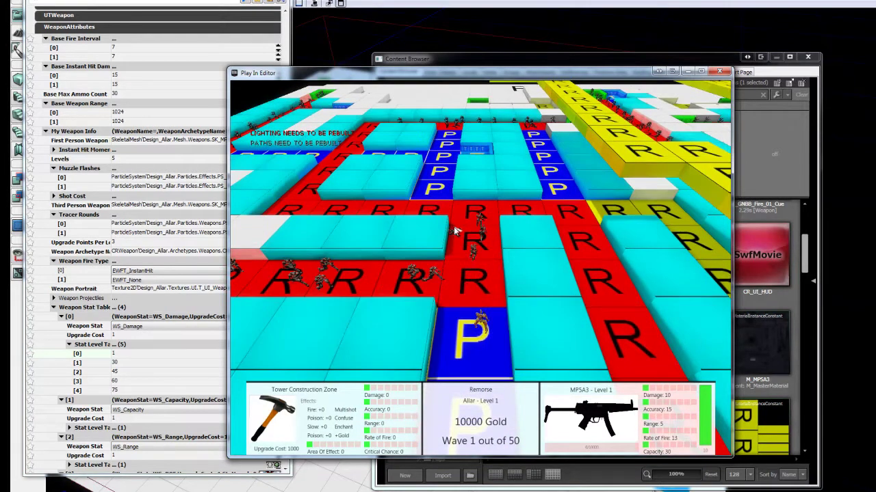
{"action": "key", "text": "w"}
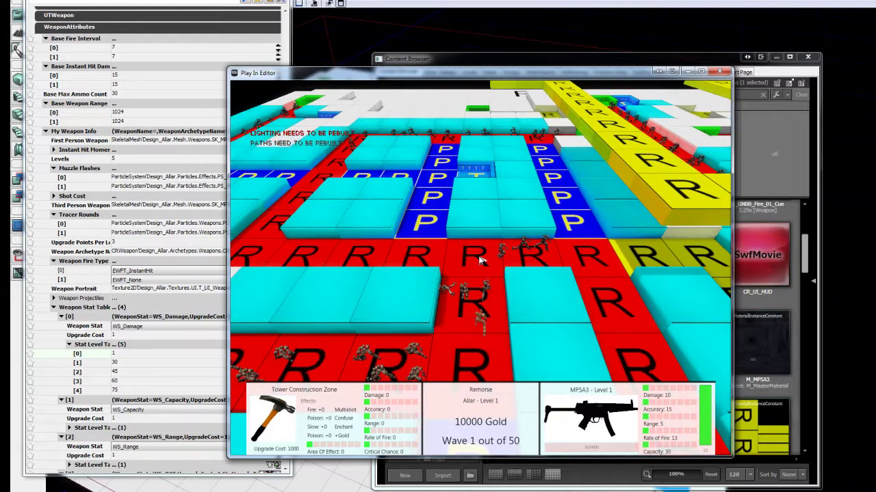
{"action": "key", "text": "Escape"}
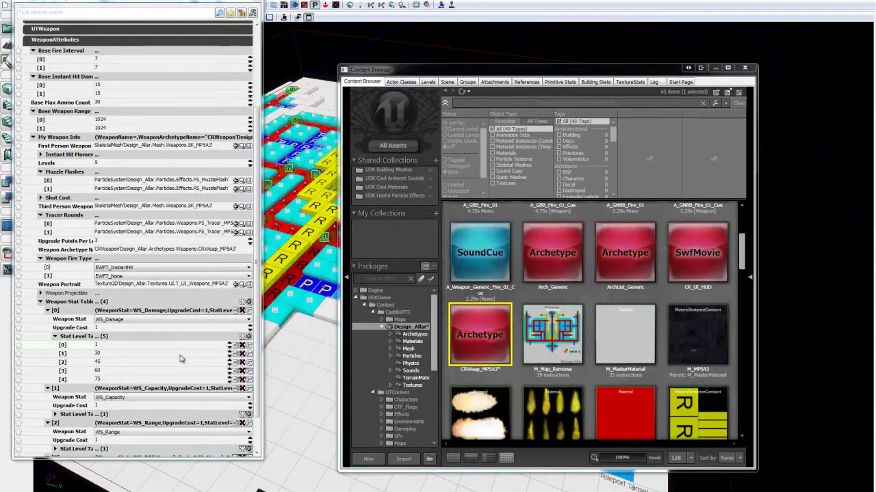
Set the first WS_Damage stat level back to 15 and remove the WS_Damage entry from the weapon stat table.
{"action": "left_click", "coordinate": [125, 345]}
{"action": "type", "text": "15"}
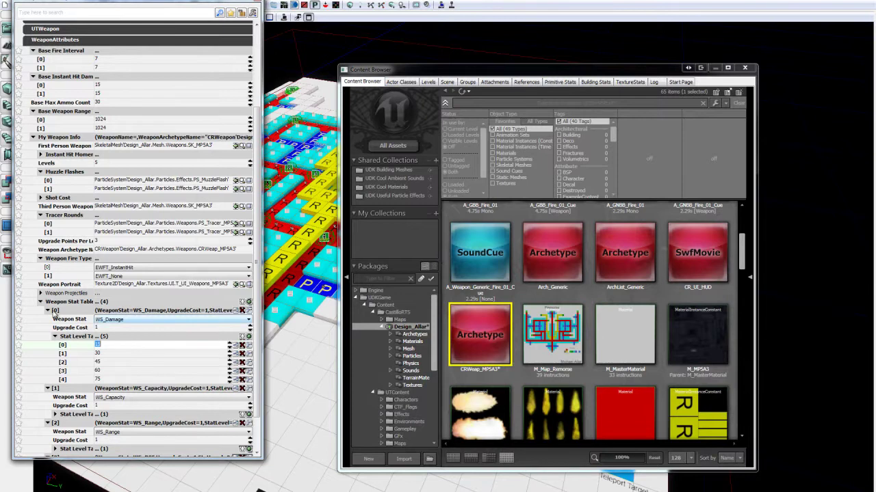
{"action": "left_click", "coordinate": [242, 312]}
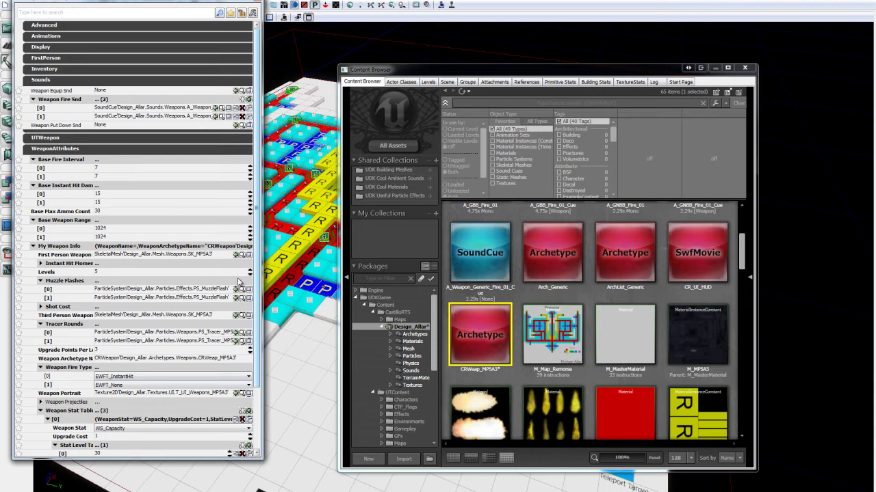
{"action": "scroll", "coordinate": [106, 429], "scroll_direction": "down", "scroll_amount": 3}
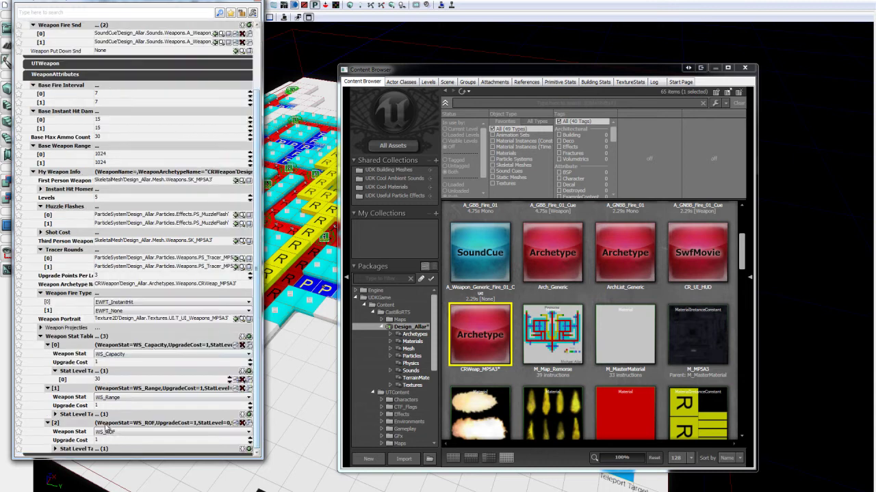
Play-test the weapon without its damage stat against the enemies at the left lane junction, and end the session.
{"action": "left_click", "coordinate": [437, 491]}
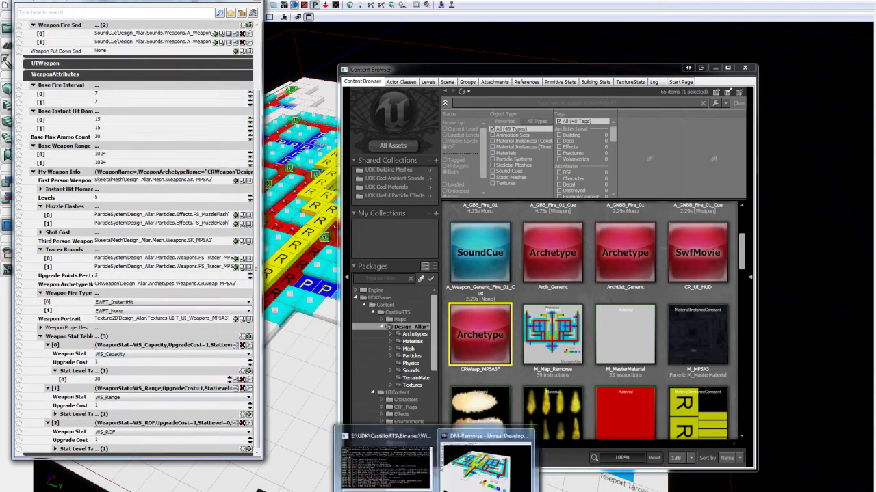
{"action": "left_click", "coordinate": [452, 5]}
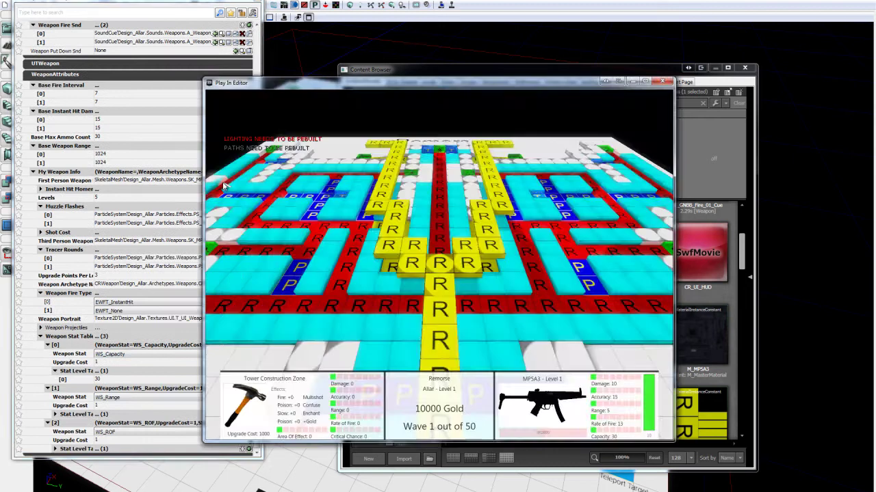
{"action": "scroll", "coordinate": [451, 264], "scroll_direction": "up", "scroll_amount": 3}
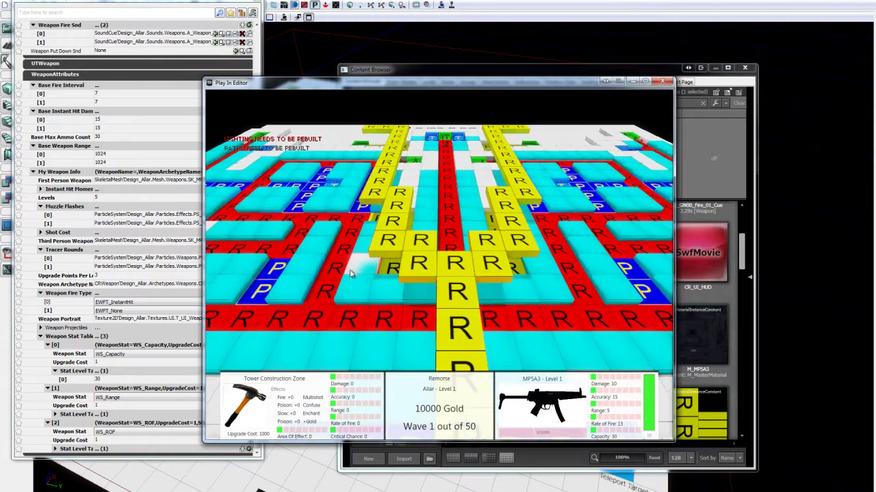
{"action": "key", "text": "a"}
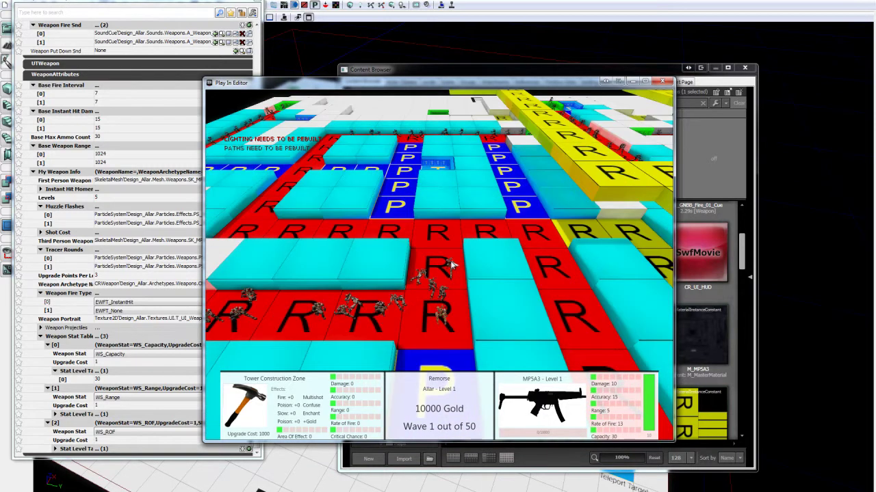
{"action": "key", "text": "s"}
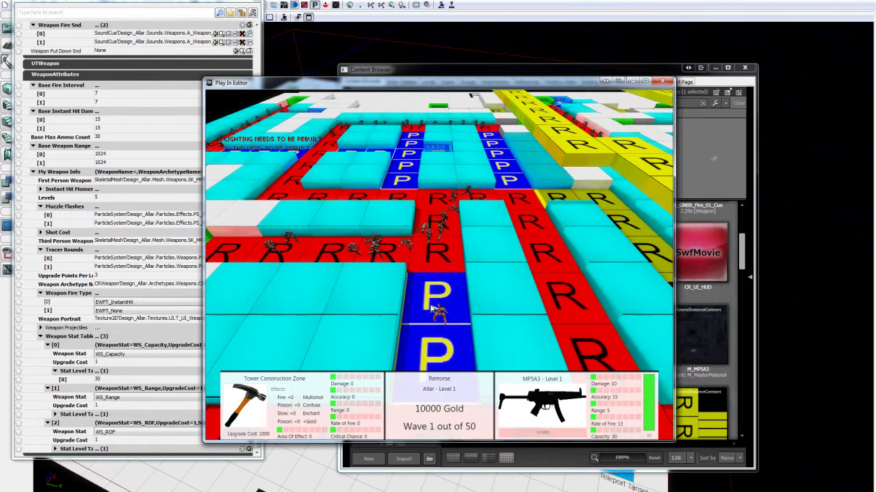
{"action": "key", "text": "Escape"}
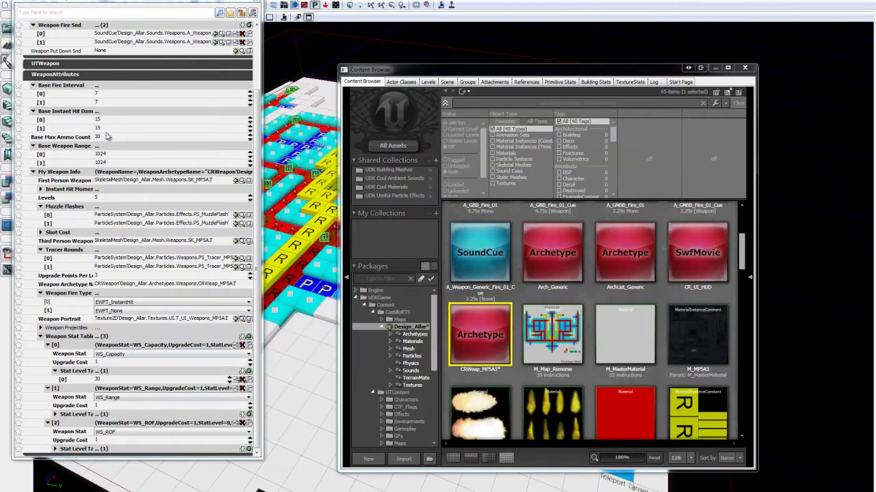
Set the first stat level of the WS_Range entry to 50000 and start a play session.
{"action": "left_click", "coordinate": [69, 115]}
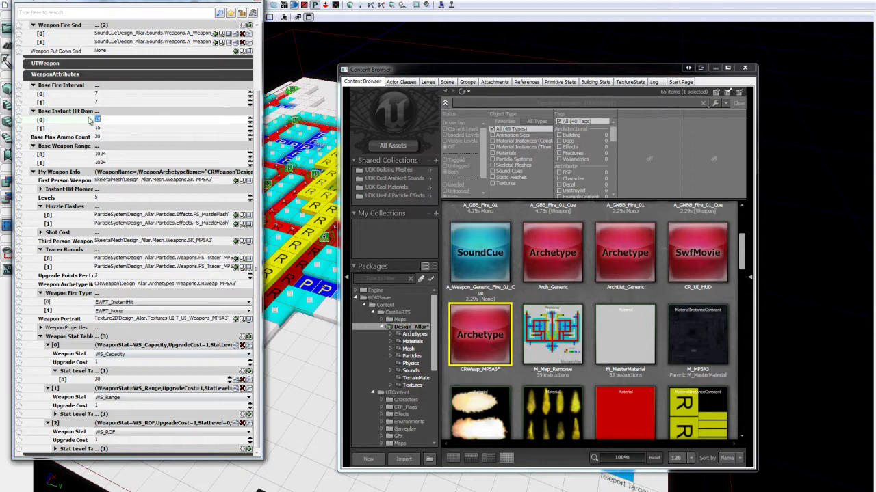
{"action": "left_click", "coordinate": [251, 338]}
{"action": "double_click", "coordinate": [128, 411]}
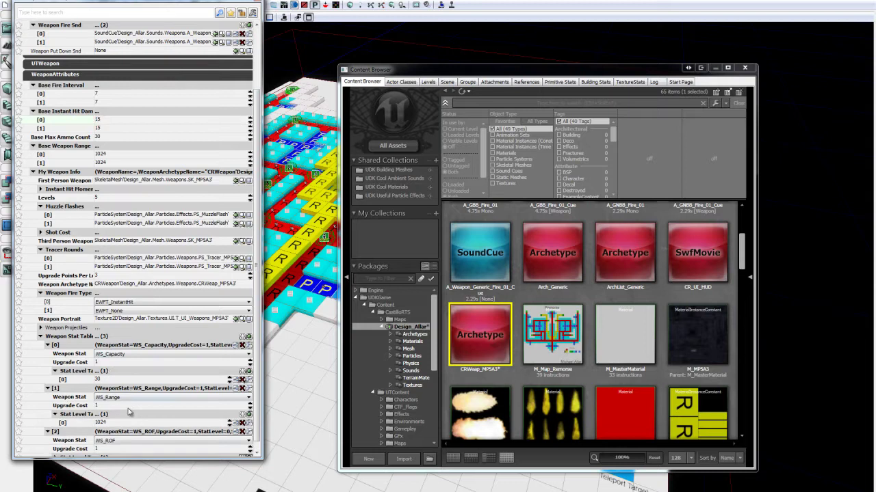
{"action": "left_click", "coordinate": [120, 423]}
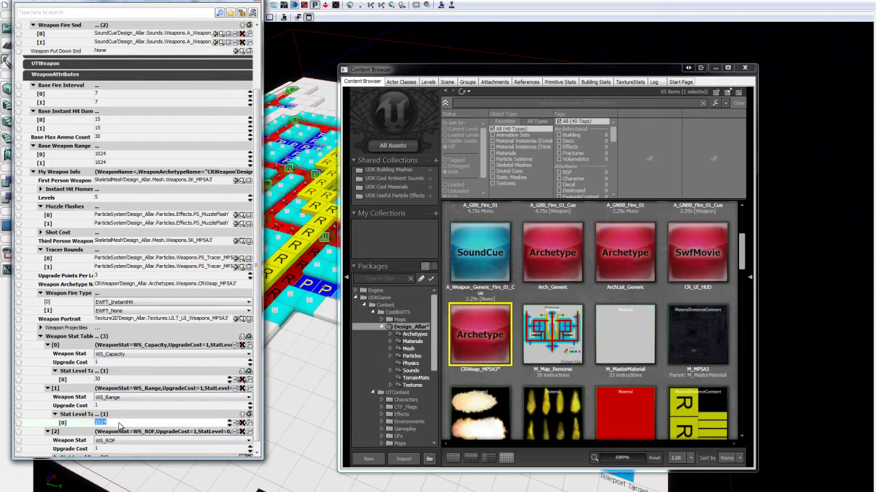
{"action": "type", "text": "50000"}
{"action": "key", "text": "Return"}
{"action": "left_click", "coordinate": [441, 6]}
{"action": "left_click", "coordinate": [441, 6]}
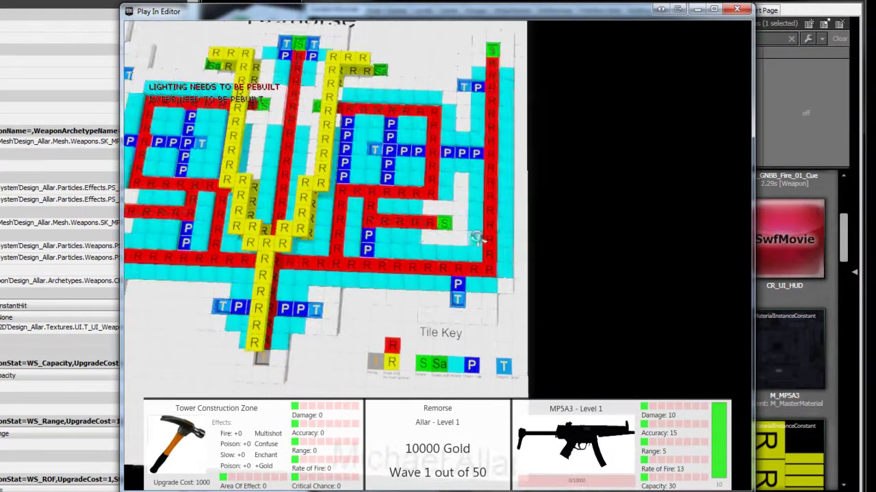
Rotate the play view toward the tile key side of the map and run the allammo console command.
{"action": "middle_click_drag", "start_coordinate": [476, 237], "coordinate": [389, 219]}
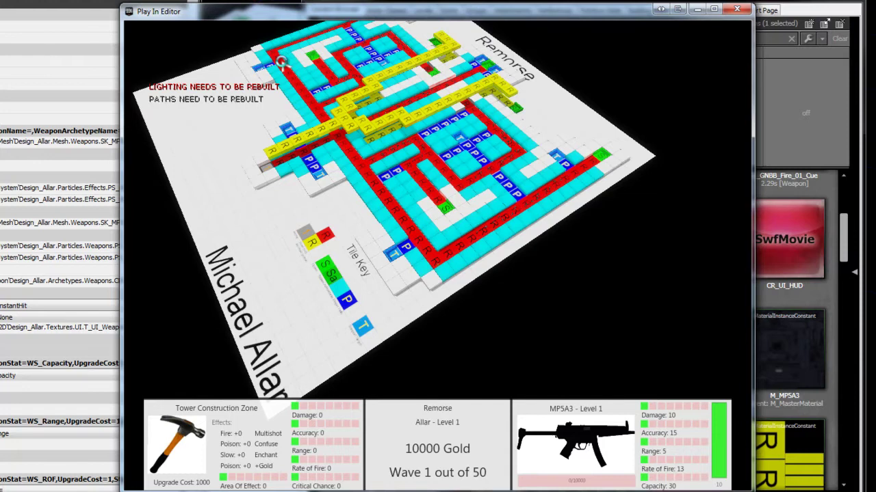
{"action": "scroll", "coordinate": [287, 85], "scroll_direction": "up", "scroll_amount": 3}
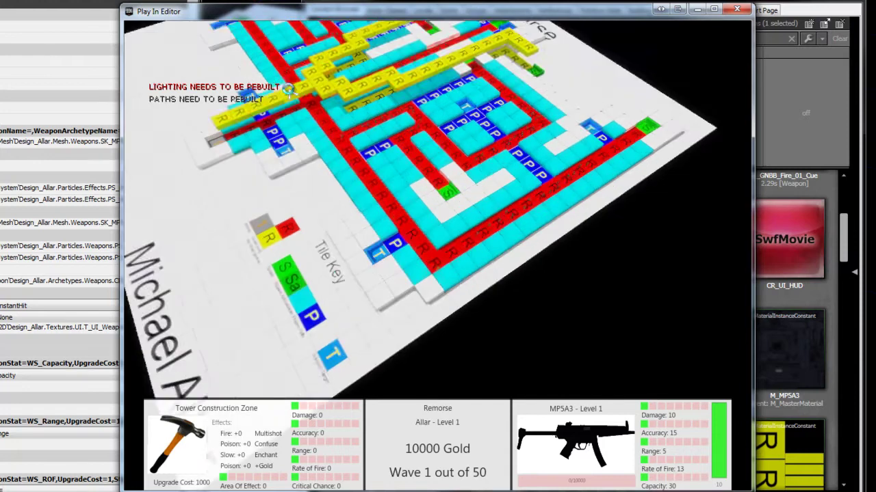
{"action": "key", "text": "Tab"}
{"action": "type", "text": "allammo"}
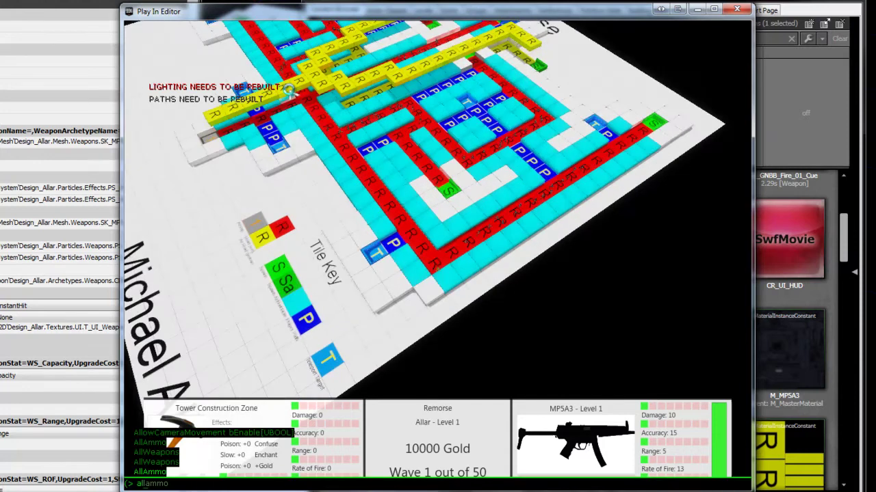
{"action": "key", "text": "Return"}
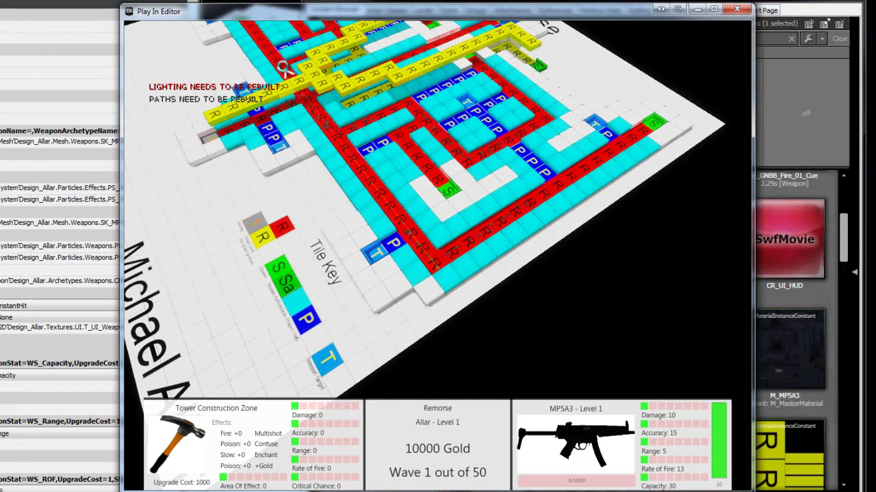
Play-test the weapon's range on enemies along the red lane, moving forward to the junction beside the yellow road, and end the session.
{"action": "scroll", "coordinate": [375, 165], "scroll_direction": "up", "scroll_amount": 2}
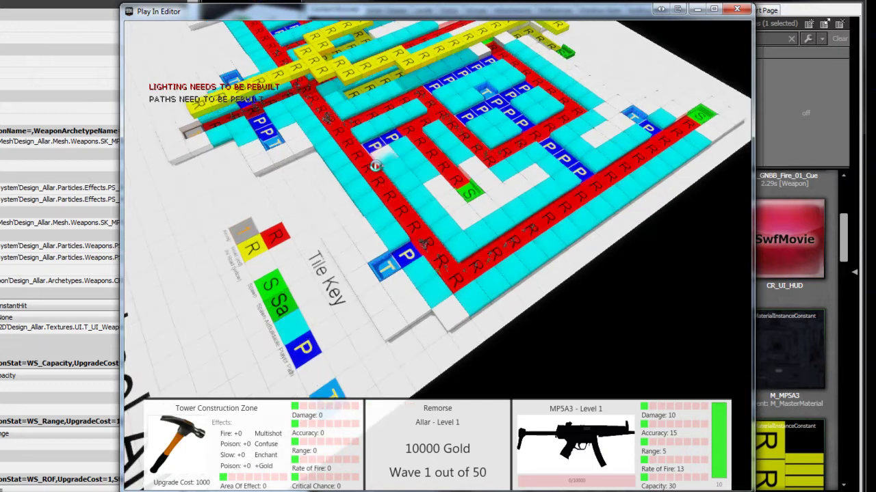
{"action": "scroll", "coordinate": [375, 165], "scroll_direction": "up", "scroll_amount": 2}
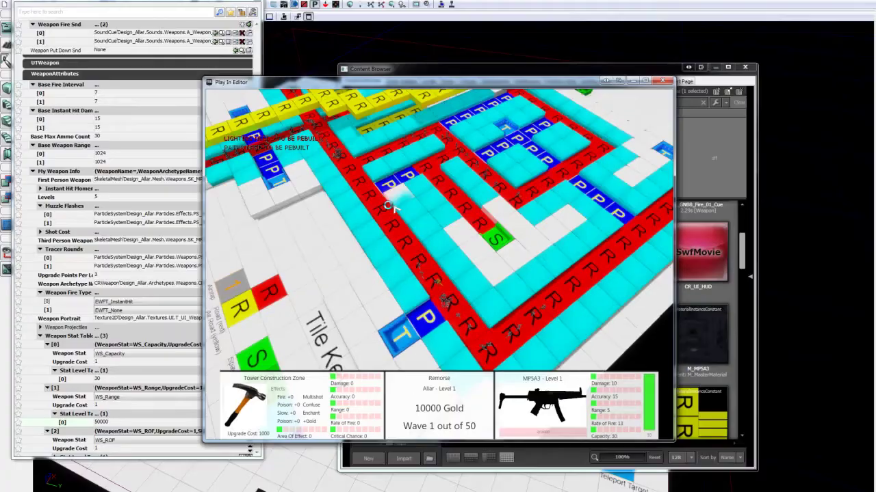
{"action": "scroll", "coordinate": [391, 207], "scroll_direction": "up", "scroll_amount": 3}
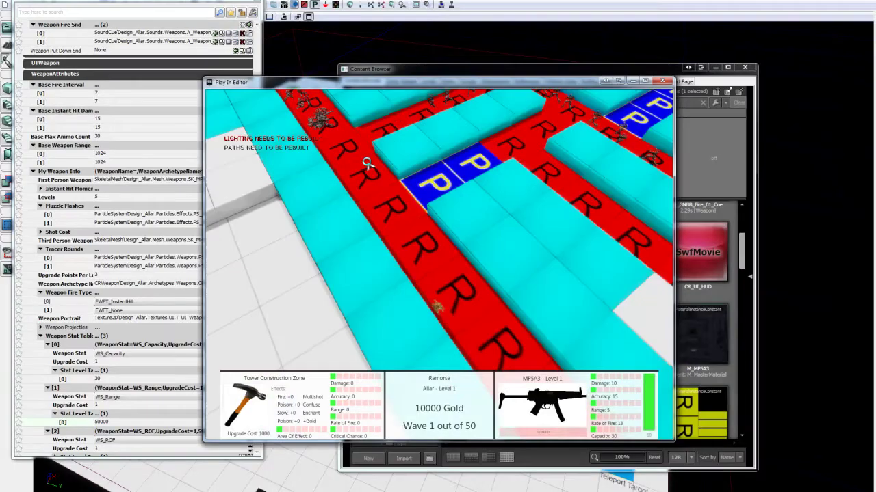
{"action": "key", "text": "w"}
{"action": "key", "text": "w"}
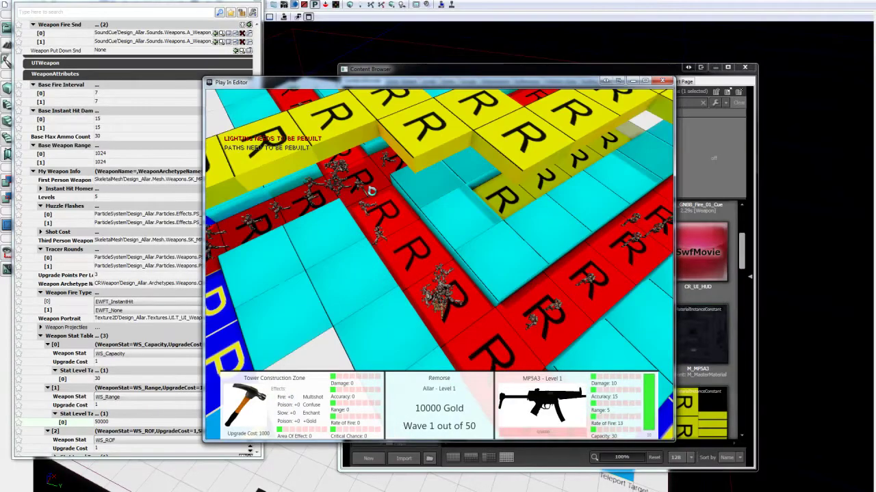
{"action": "key", "text": "Escape"}
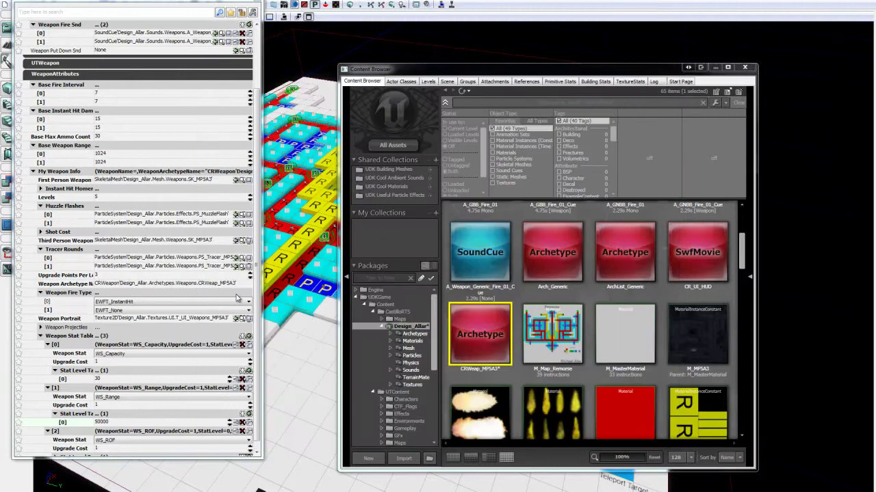
Remove the WS_Range entry from the weapon stat table and start a play session.
{"action": "left_click", "coordinate": [243, 388]}
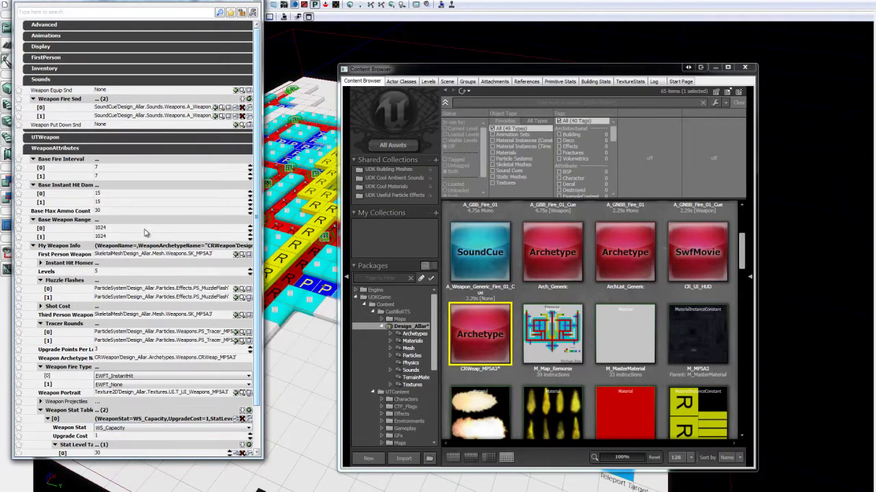
{"action": "left_click", "coordinate": [133, 230]}
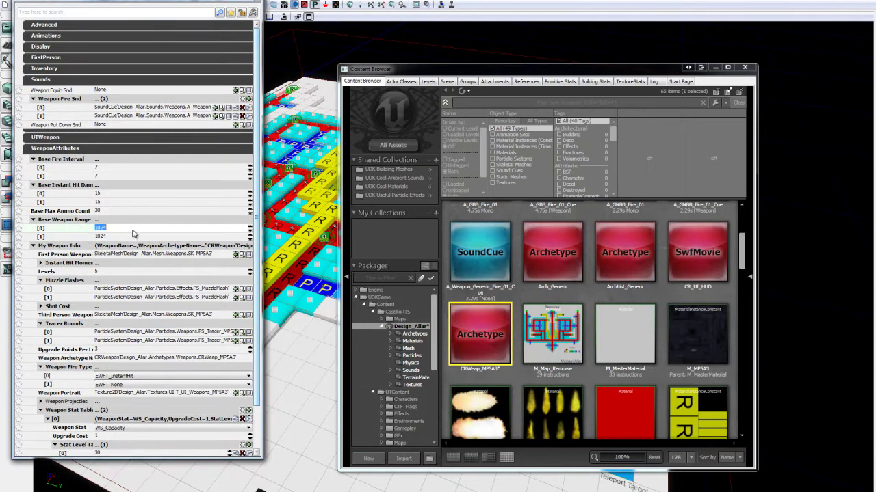
{"action": "left_click", "coordinate": [453, 6]}
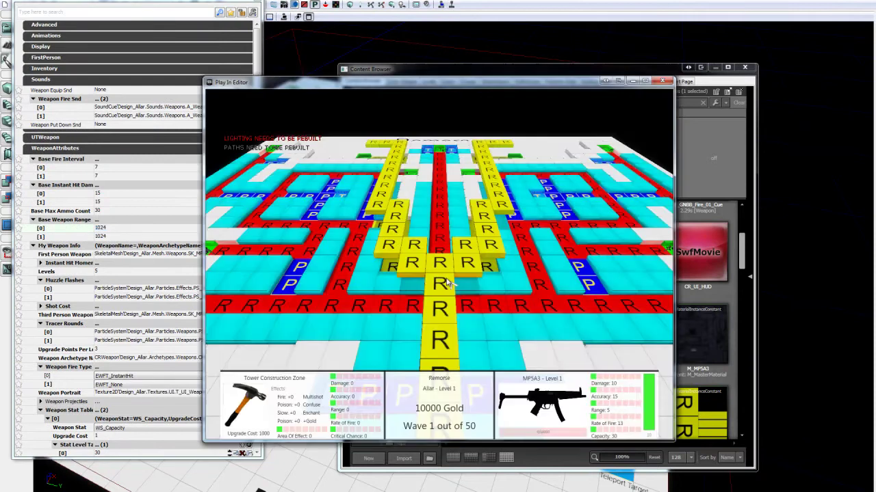
Play-test the weapon without its range stat near the red lanes beside the yellow road, and end the session.
{"action": "middle_click_drag", "start_coordinate": [428, 266], "coordinate": [423, 334]}
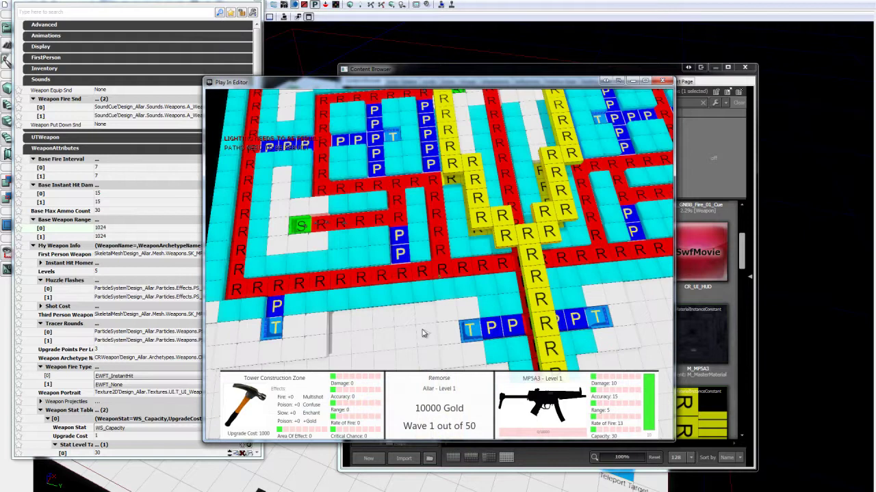
{"action": "scroll", "coordinate": [423, 334], "scroll_direction": "up", "scroll_amount": 5}
{"action": "left_click", "coordinate": [423, 132]}
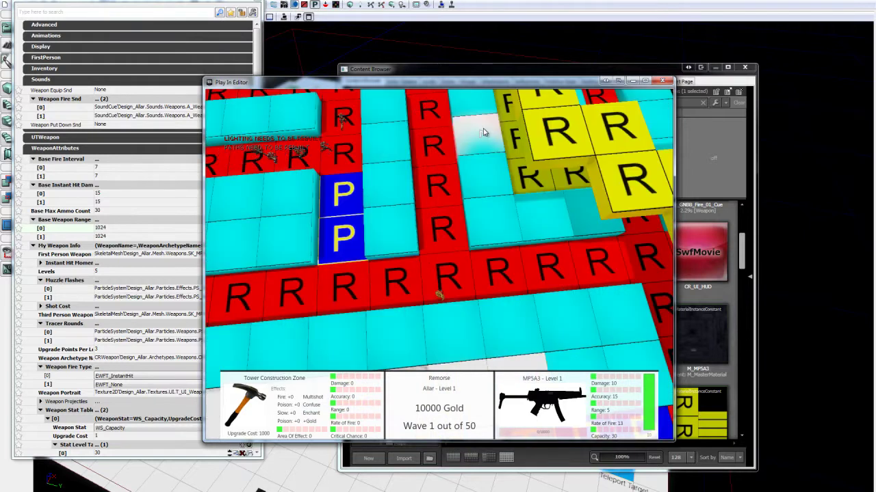
{"action": "key", "text": "Escape"}
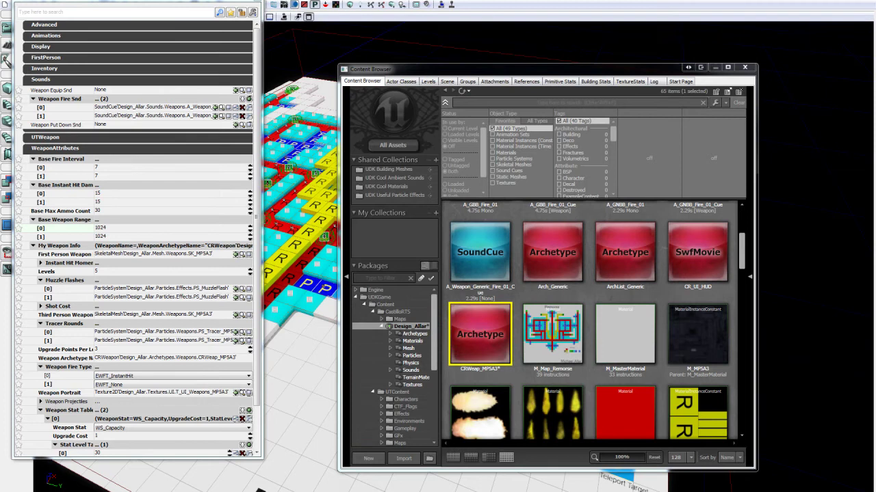
Bring the DM-Remorse Unreal editor window to the front.
{"action": "mouse_move", "coordinate": [412, 468]}
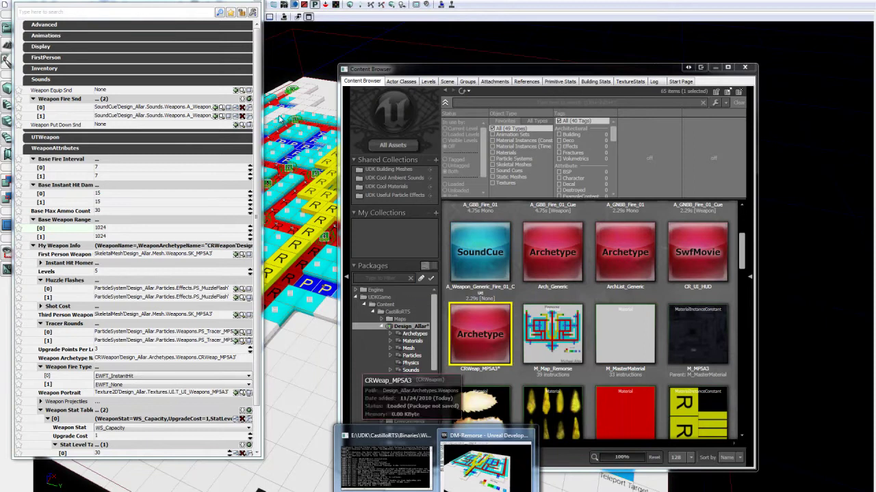
{"action": "left_click", "coordinate": [487, 469]}
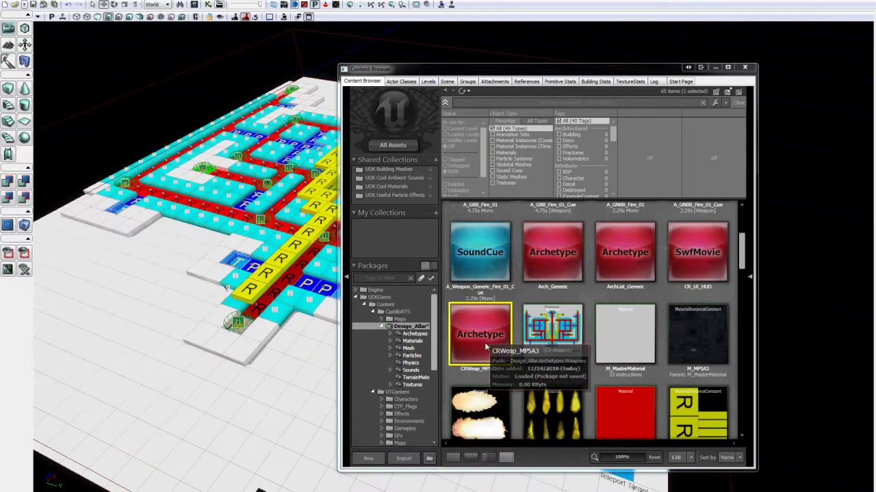